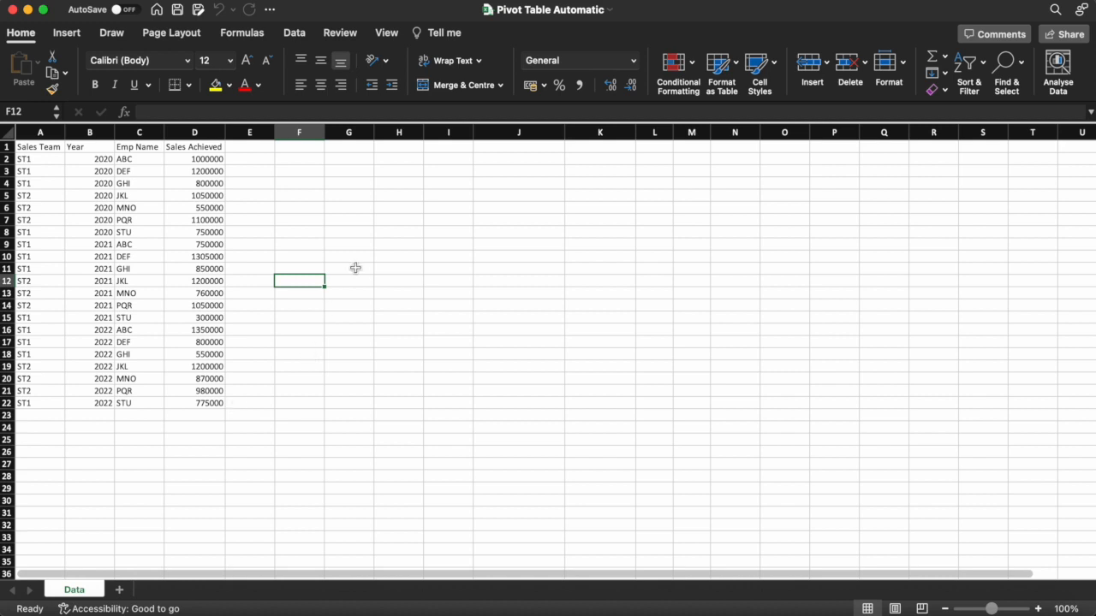
Select the whole A1:D22 sales table, show the Insert commands, then deselect by picking cell E4
{"action": "left_click", "coordinate": [40, 149]}
{"action": "key", "text": "super+a"}
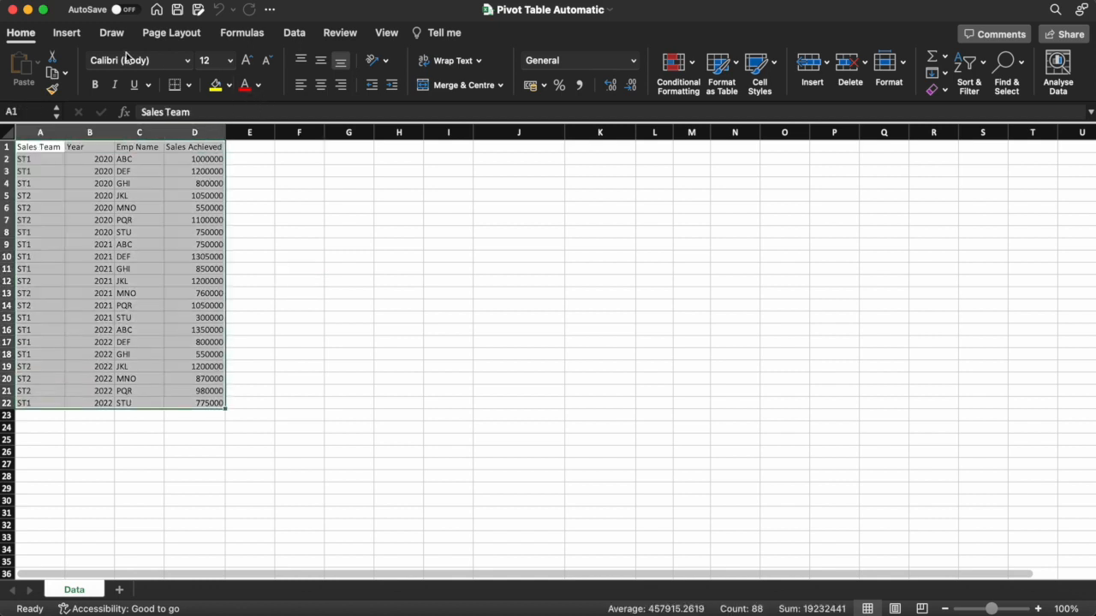
{"action": "left_click", "coordinate": [69, 36]}
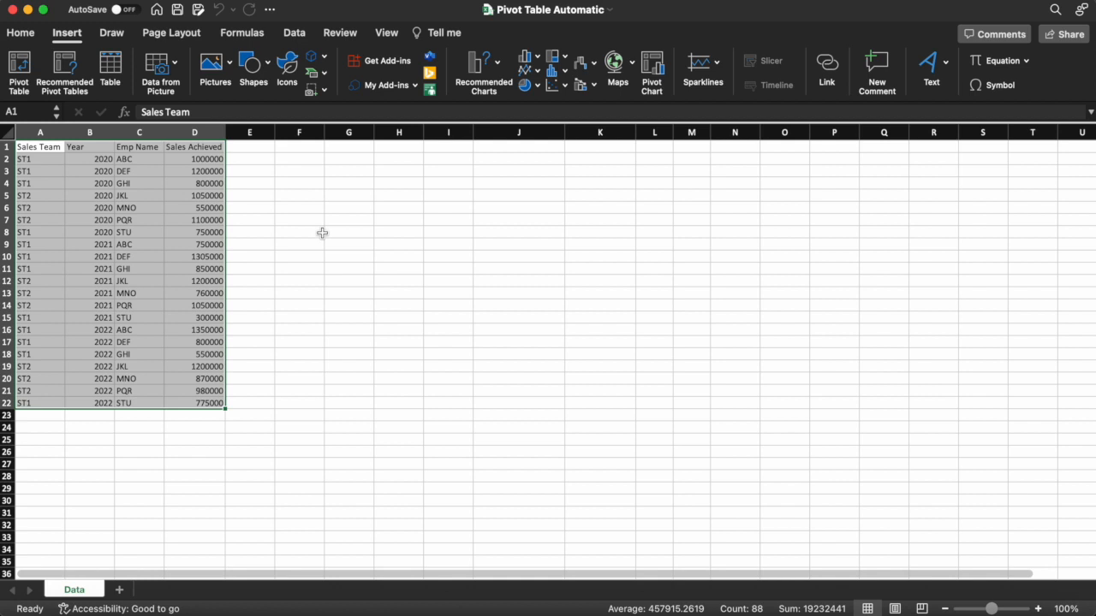
{"action": "left_click", "coordinate": [263, 181]}
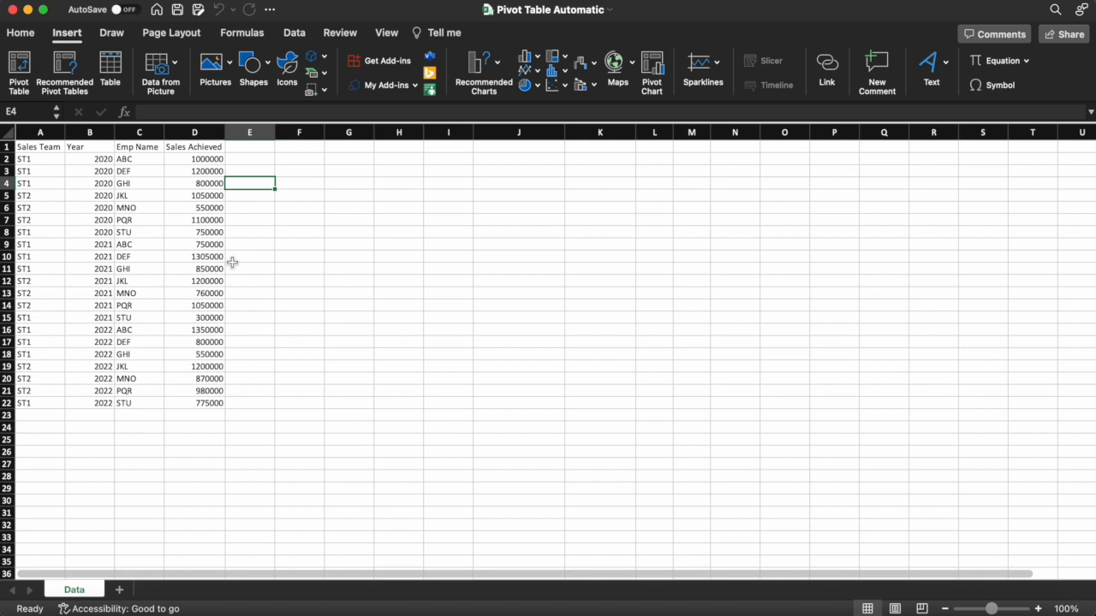
In Name Manager, start a new name MyData and begin replacing its Refers to with =Offset(
{"action": "left_click", "coordinate": [247, 36]}
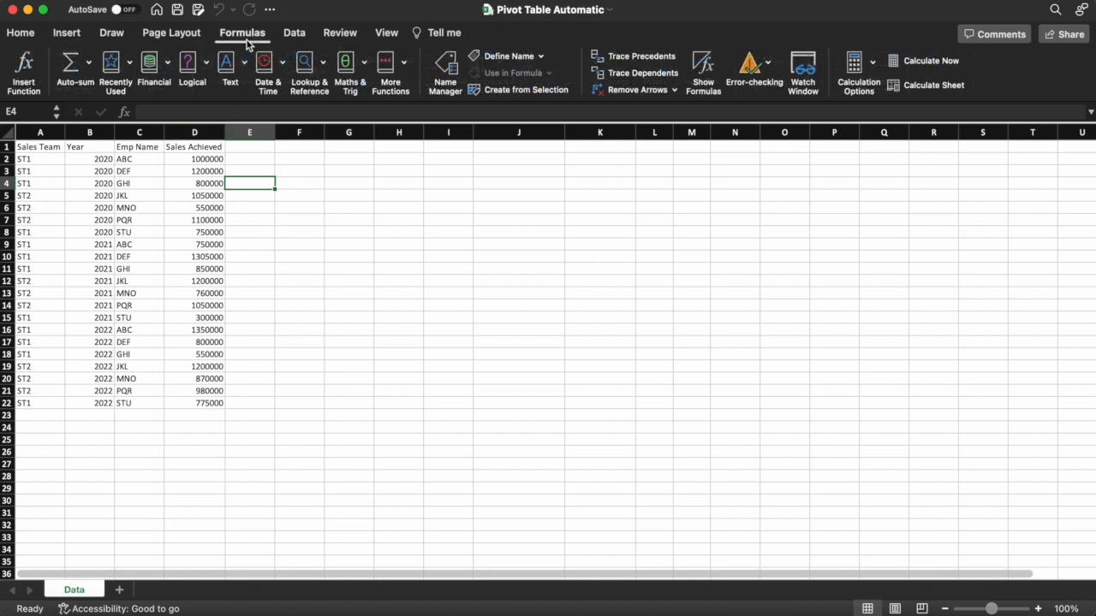
{"action": "left_click", "coordinate": [442, 74]}
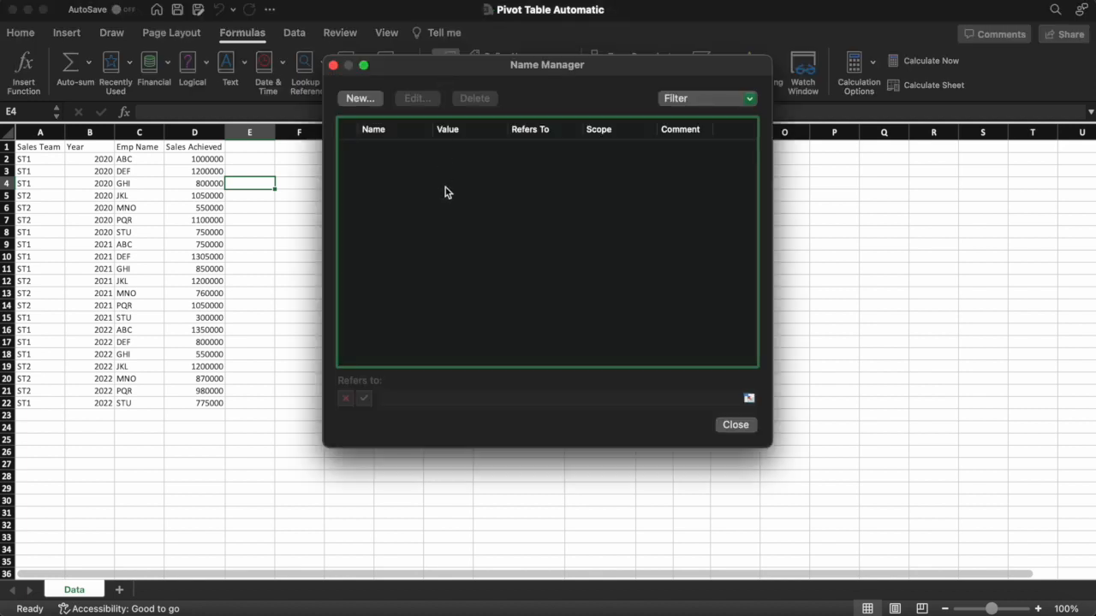
{"action": "left_click", "coordinate": [358, 98]}
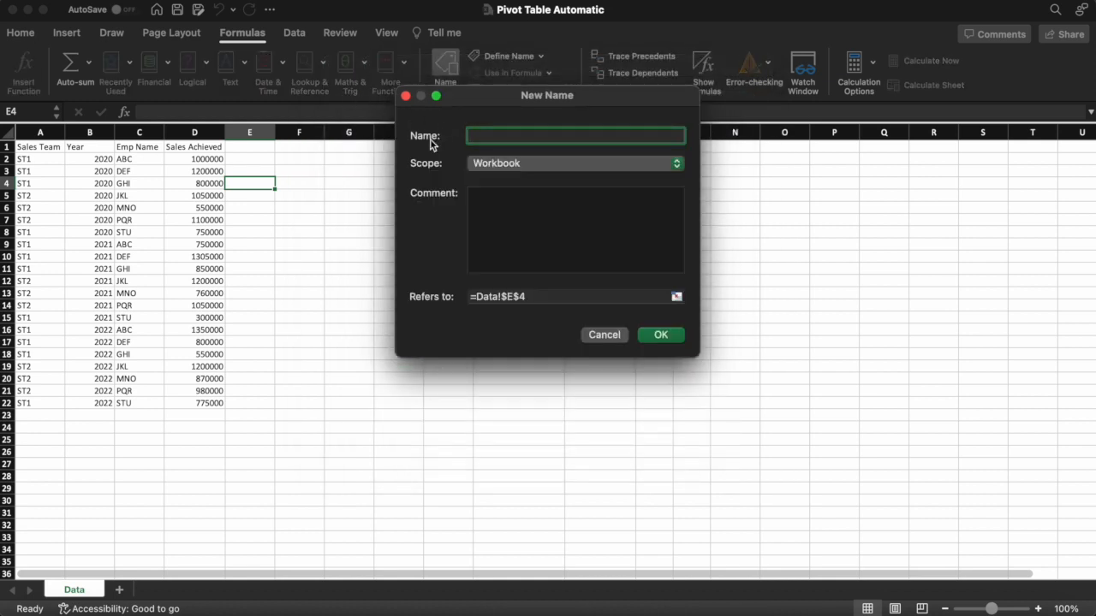
{"action": "type", "text": "MyData"}
{"action": "left_click_drag", "start_coordinate": [535, 297], "coordinate": [480, 298]}
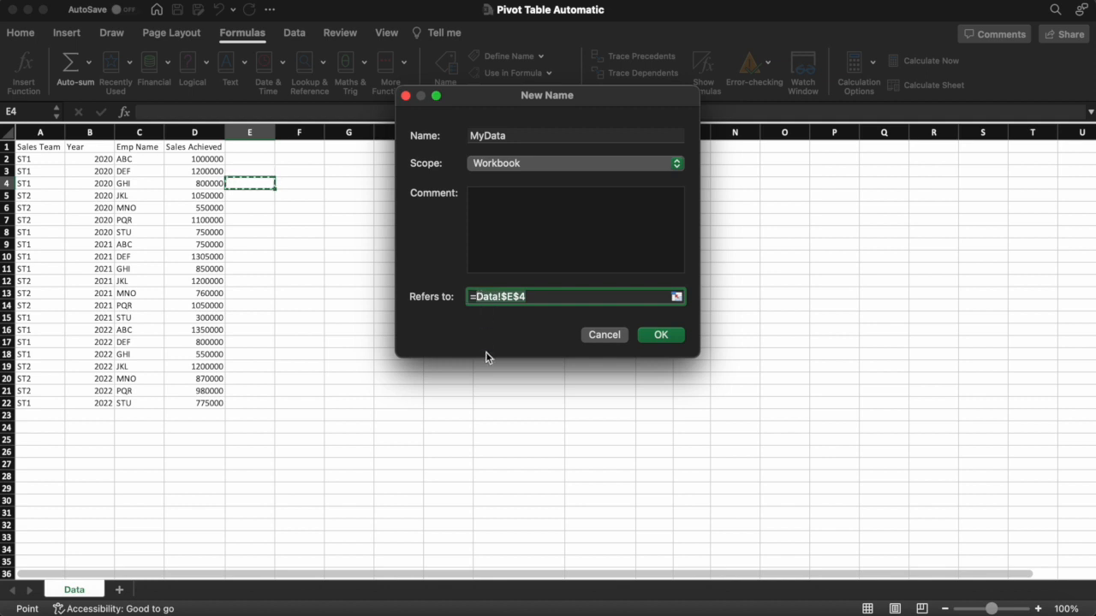
{"action": "type", "text": "Of"}
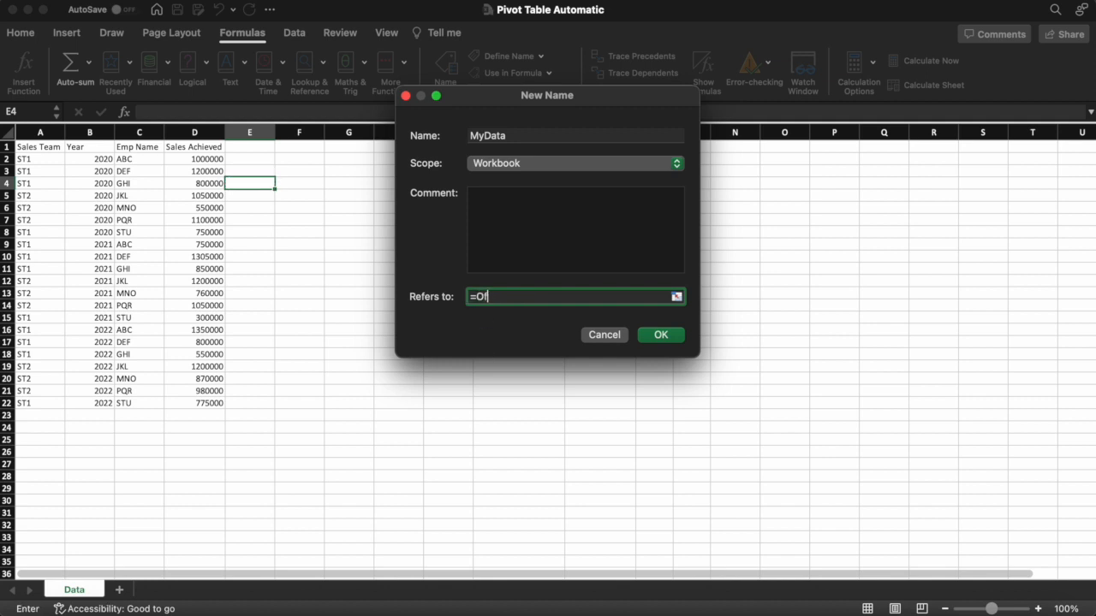
{"action": "type", "text": "fset("}
Extend the MyData formula to =Offset(Data!$A$1, followed by a mistaken 'Data Base'! reference
{"action": "type", "text": "Data!"}
{"action": "type", "text": "$A$1,"}
{"action": "type", "text": "'Data"}
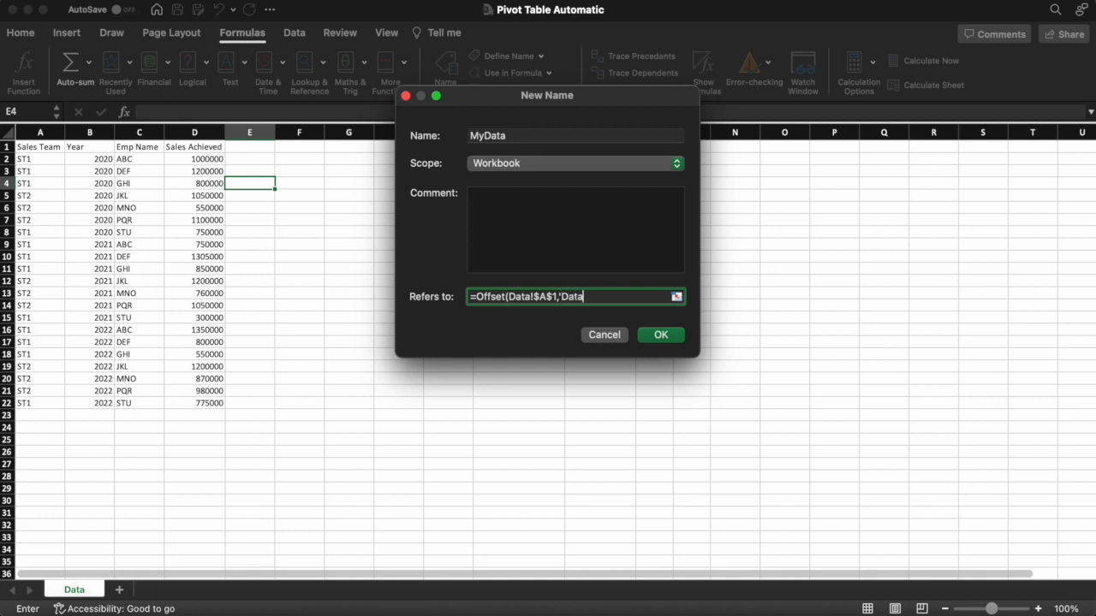
{"action": "type", "text": " Base'"}
{"action": "type", "text": "!"}
Remove the stray Data Base reference and continue the formula with 0,0,CountA(Data!$A
{"action": "key", "text": "BackSpace"}
{"action": "key", "text": "BackSpace"}
{"action": "key", "text": "BackSpace"}
{"action": "key", "text": "BackSpace"}
{"action": "key", "text": "BackSpace"}
{"action": "key", "text": "BackSpace"}
{"action": "key", "text": "BackSpace"}
{"action": "key", "text": "BackSpace"}
{"action": "key", "text": "BackSpace"}
{"action": "key", "text": "BackSpace"}
{"action": "key", "text": "BackSpace"}
{"action": "key", "text": "BackSpace"}
{"action": "type", "text": "CountA(Data!$A"}
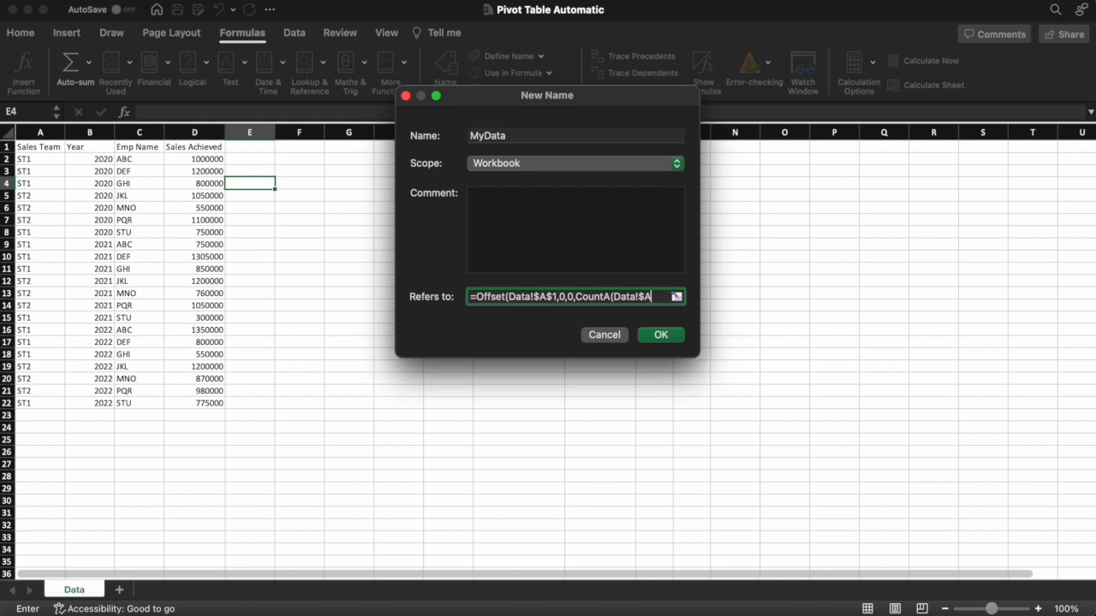
Complete MyData as =OFFSET(Data!$A$1,0,0,COUNTA(Data!$A:$A),COUNTA(Data!$1:$1)) and save it
{"action": "type", "text": ":$A"}
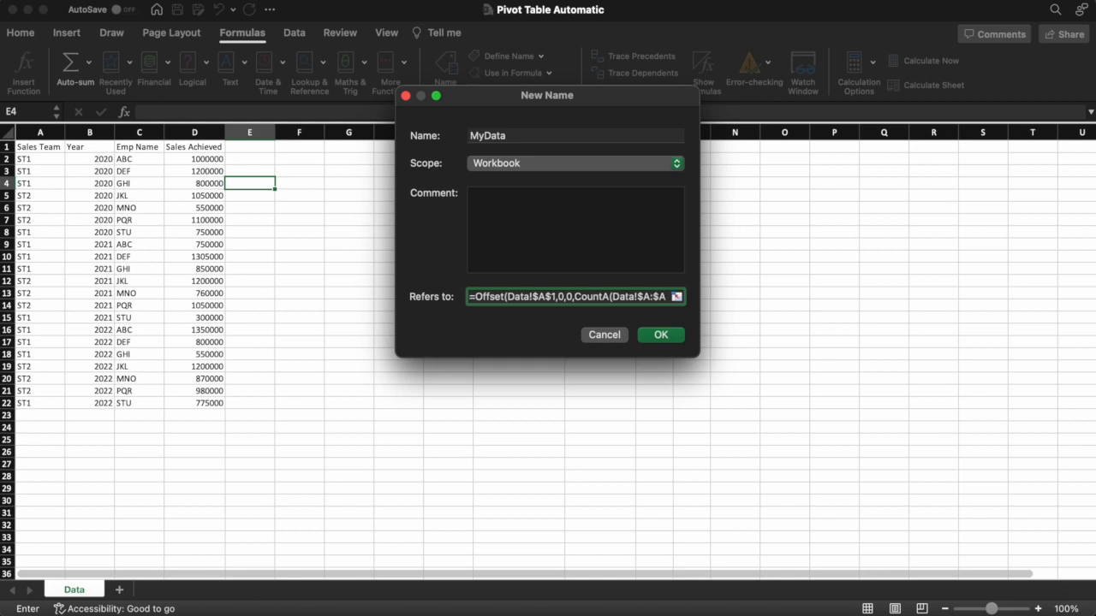
{"action": "type", "text": ")"}
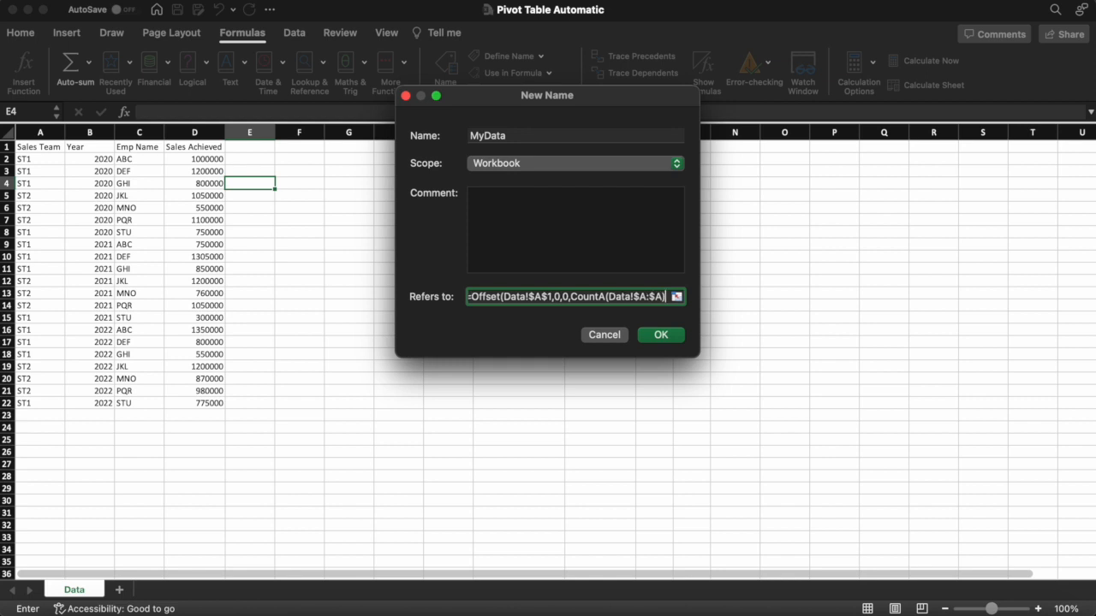
{"action": "type", "text": ","}
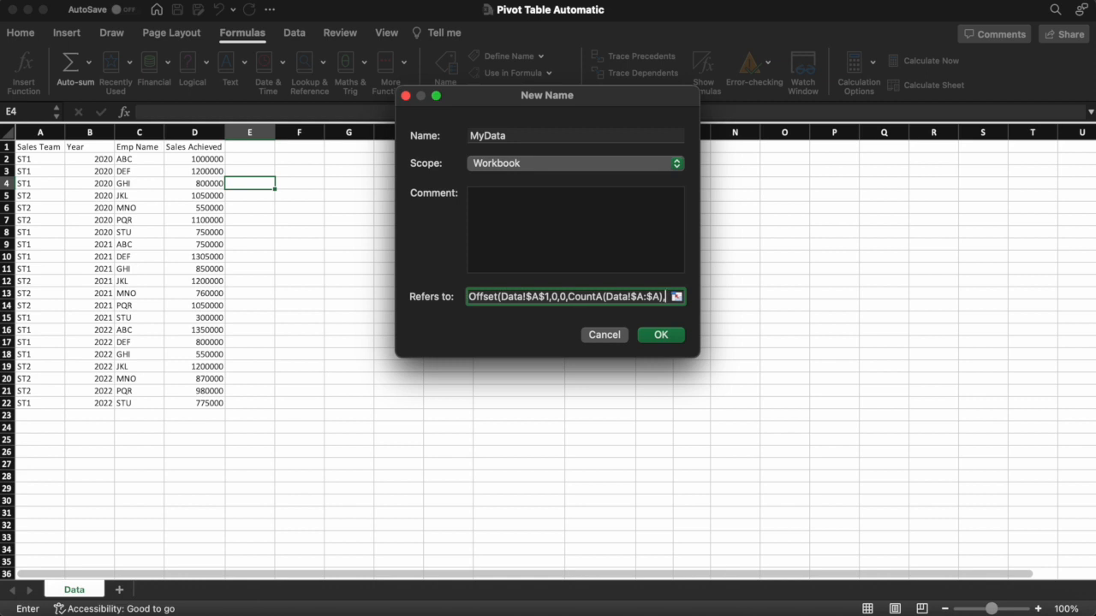
{"action": "type", "text": "CountA"}
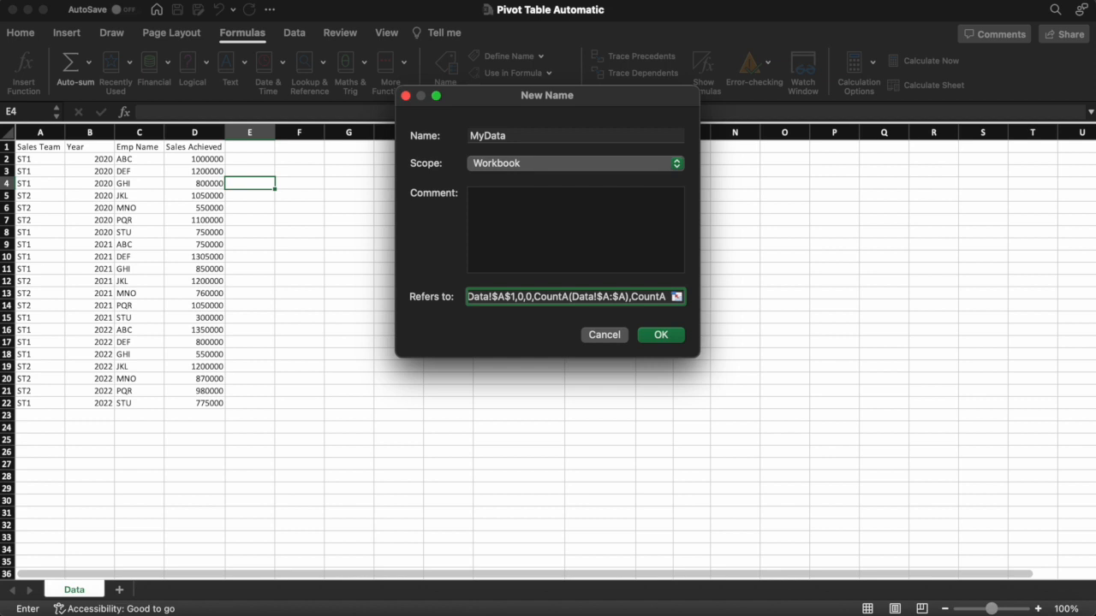
{"action": "type", "text": "(Data"}
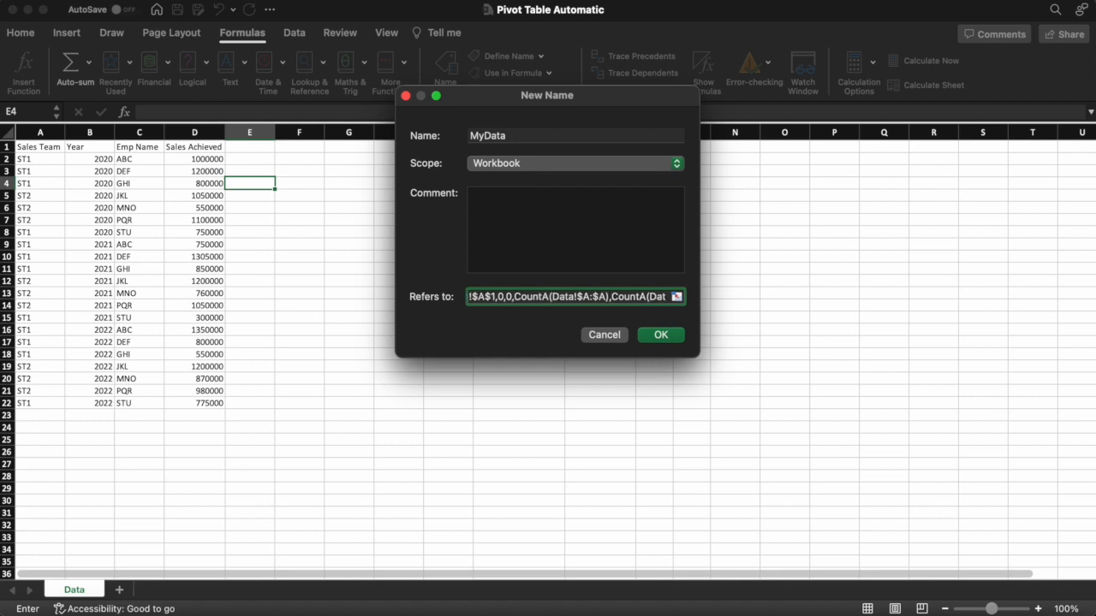
{"action": "type", "text": "!"}
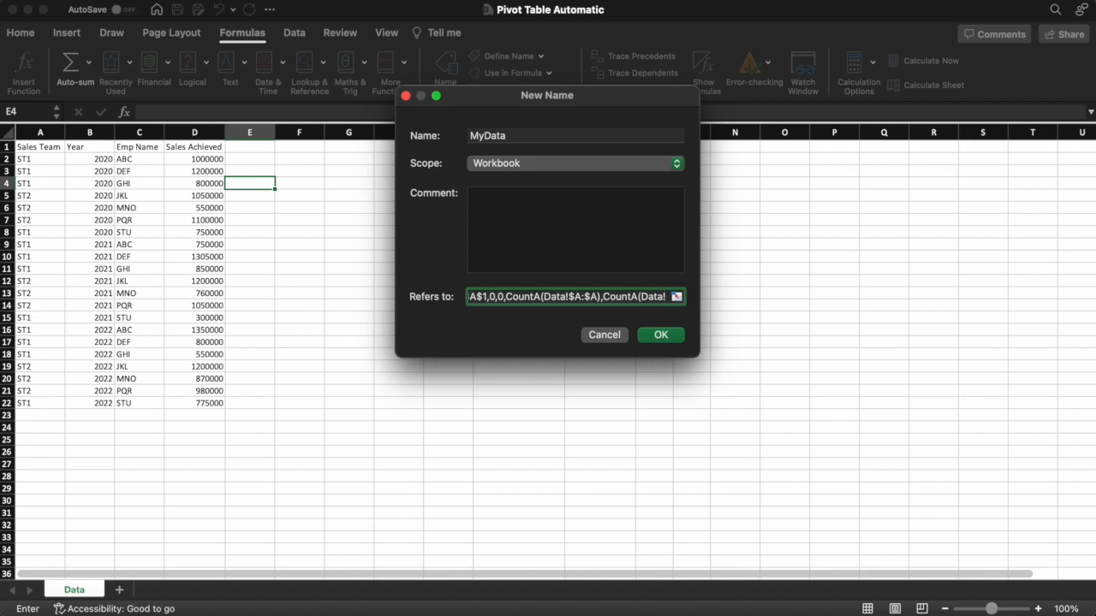
{"action": "type", "text": "$1"}
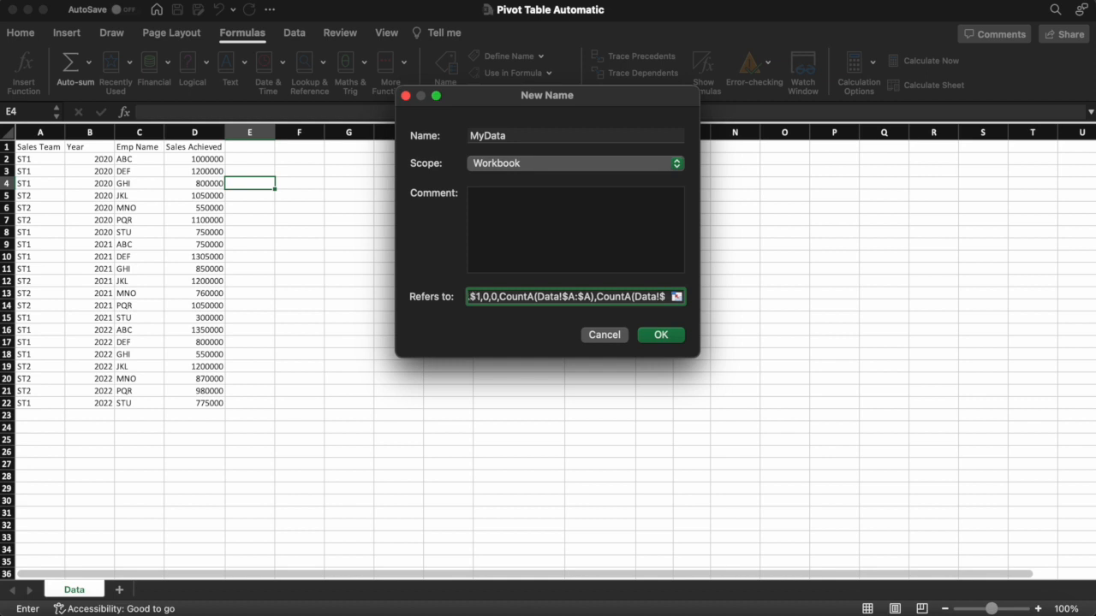
{"action": "type", "text": ":$"}
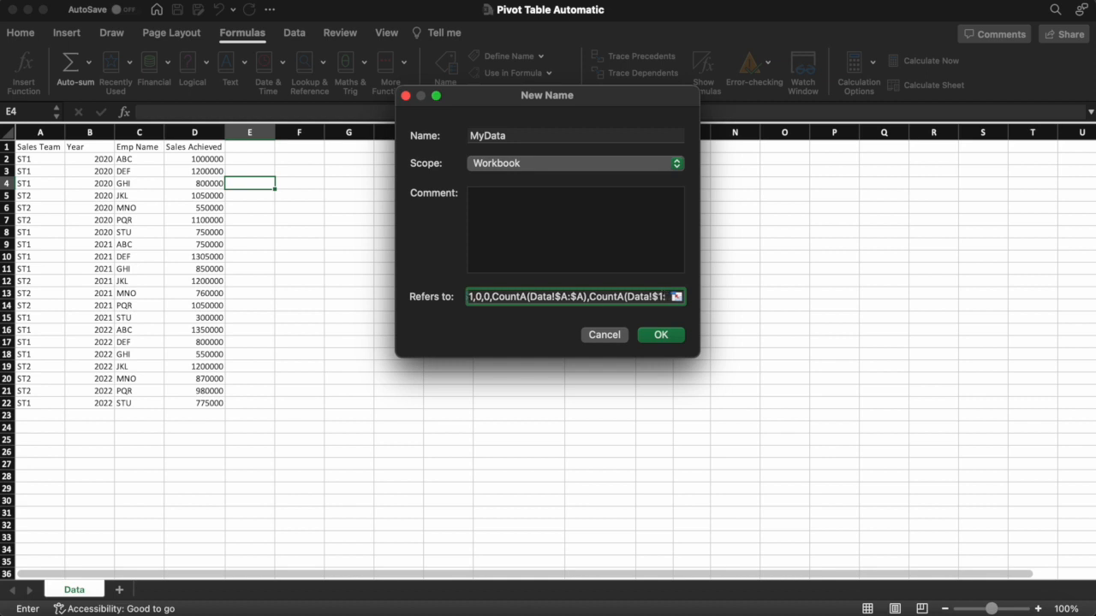
{"action": "type", "text": "1"}
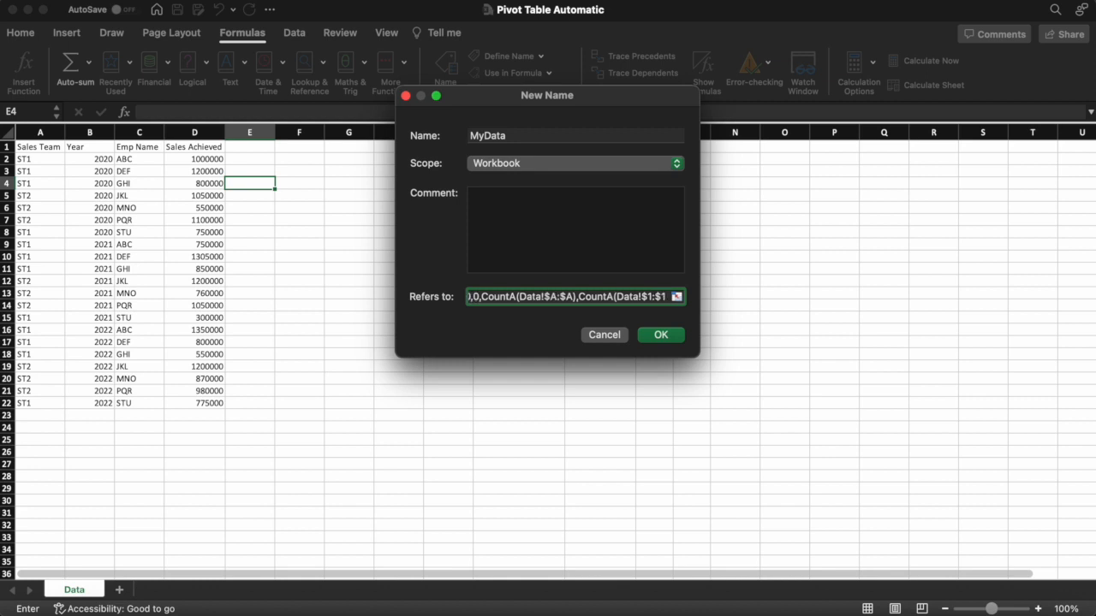
{"action": "type", "text": "))"}
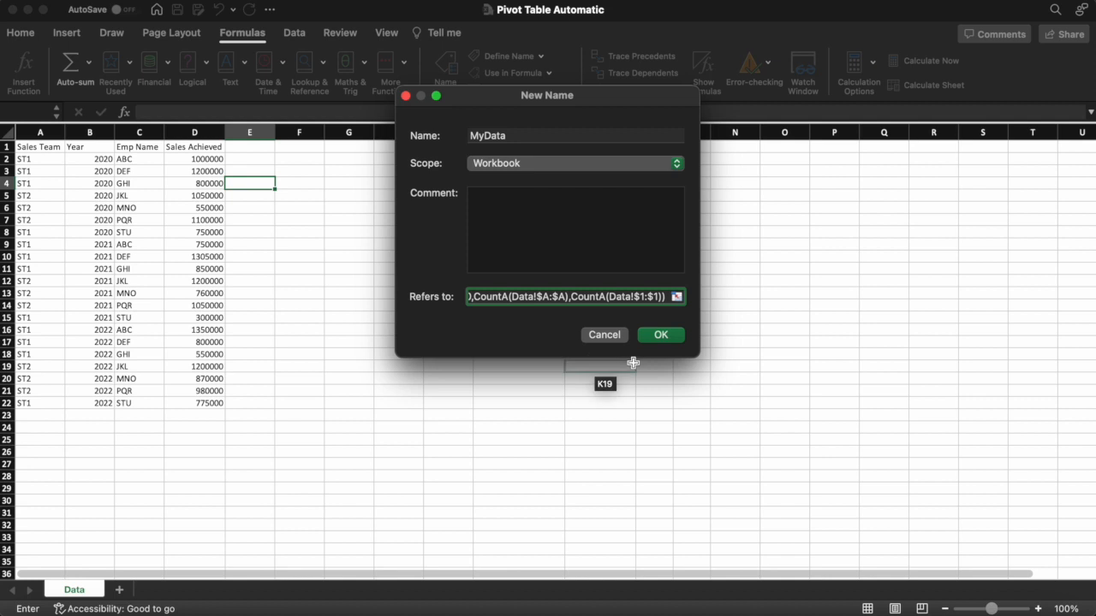
{"action": "left_click", "coordinate": [661, 335]}
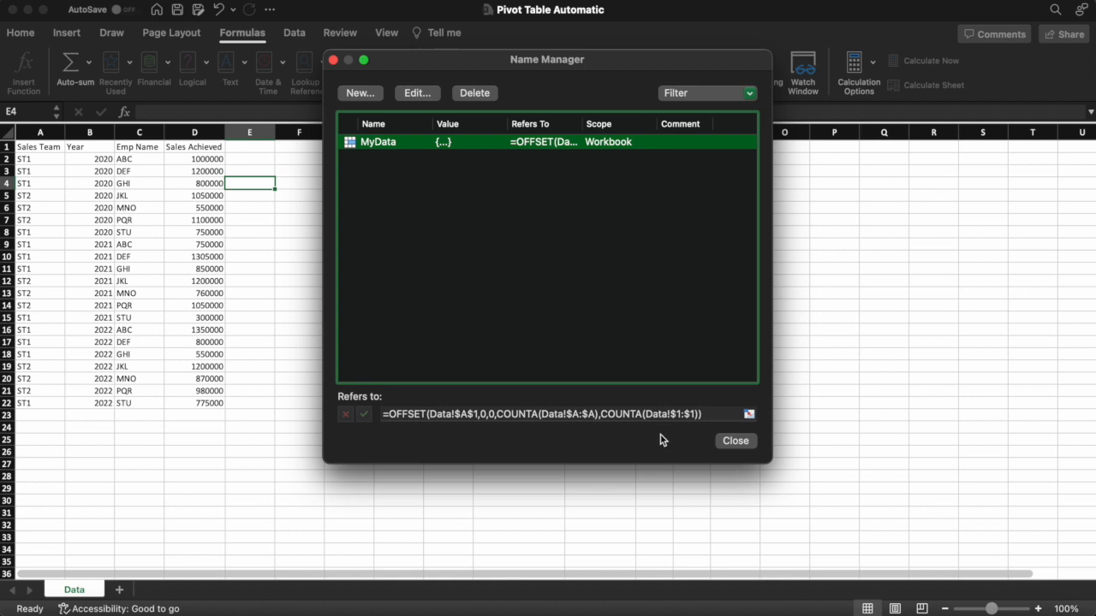
Close Name Manager and select cell F4 on the Data sheet
{"action": "left_click", "coordinate": [734, 442]}
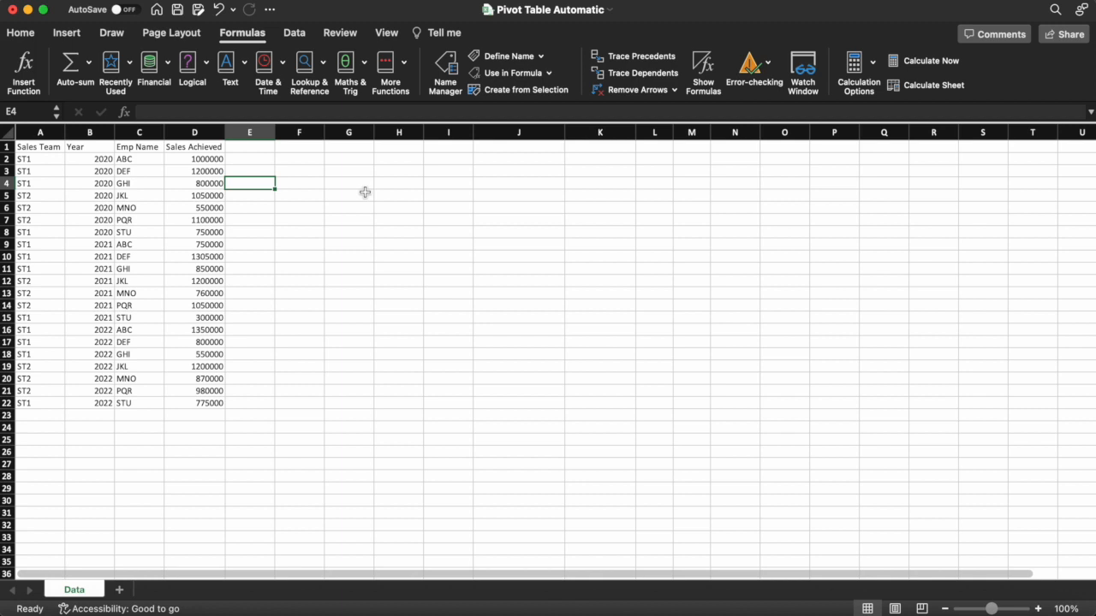
{"action": "left_click", "coordinate": [320, 186]}
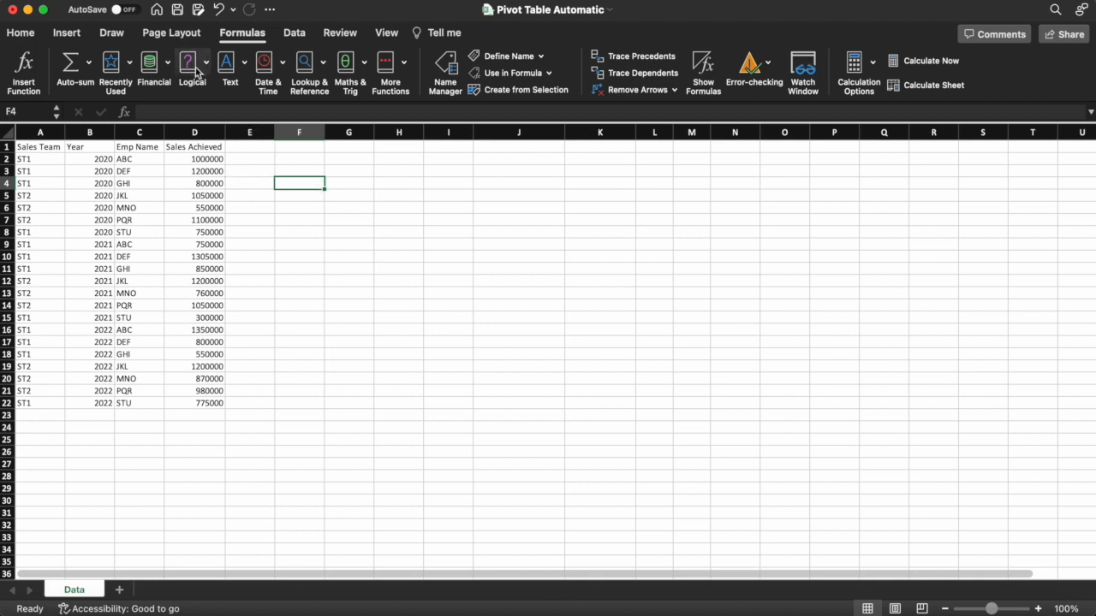
Insert a PivotTable using the MyData range on a new worksheet
{"action": "left_click", "coordinate": [72, 35]}
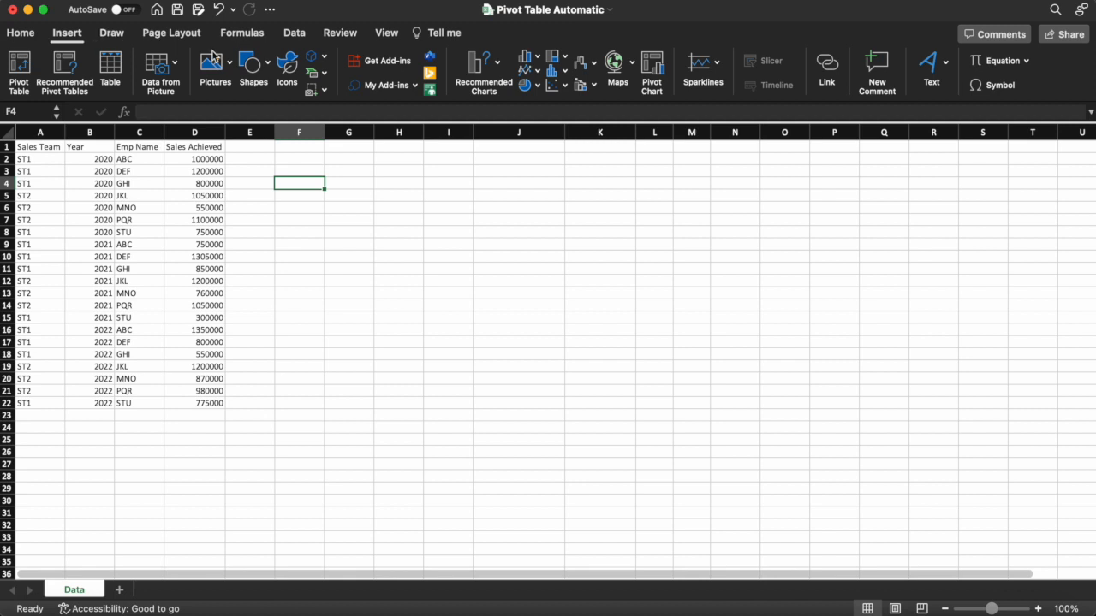
{"action": "left_click", "coordinate": [21, 67]}
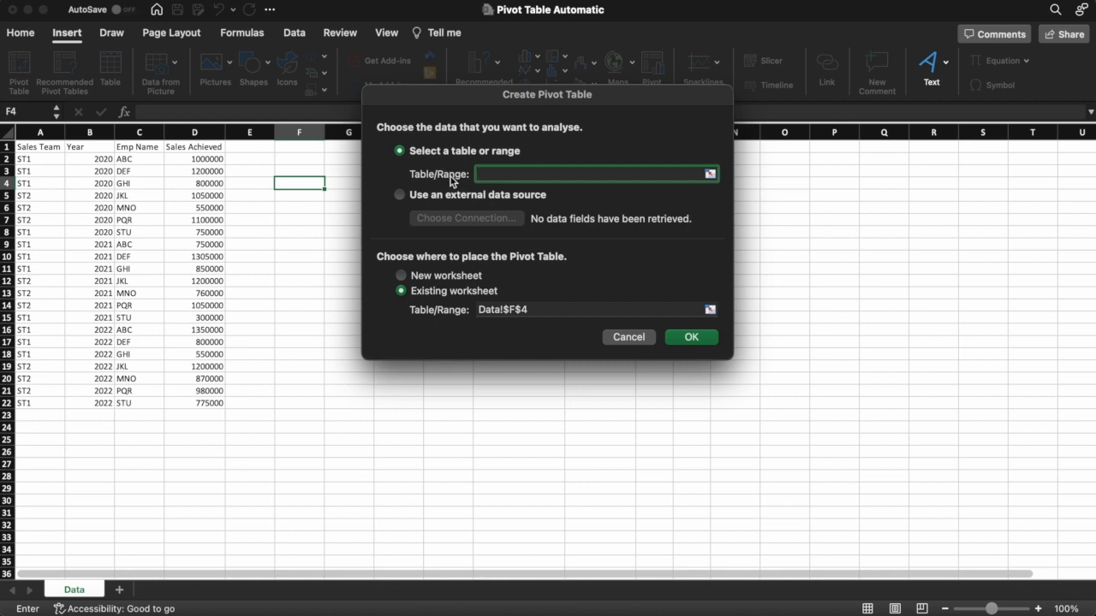
{"action": "type", "text": "MyData"}
{"action": "left_click", "coordinate": [402, 276]}
{"action": "left_click", "coordinate": [680, 337]}
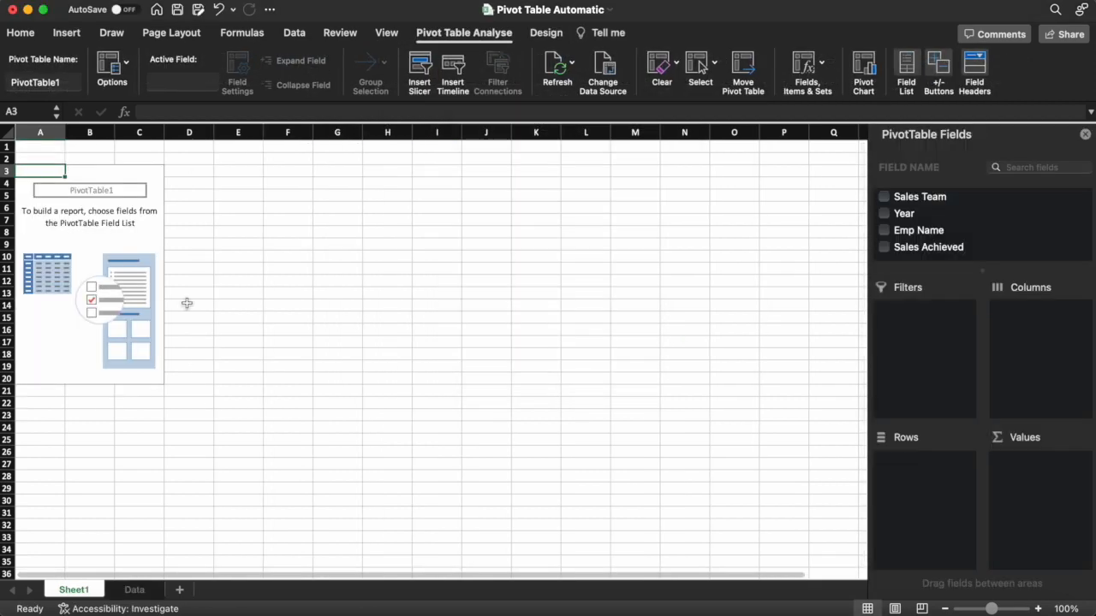
{"action": "left_click", "coordinate": [135, 590]}
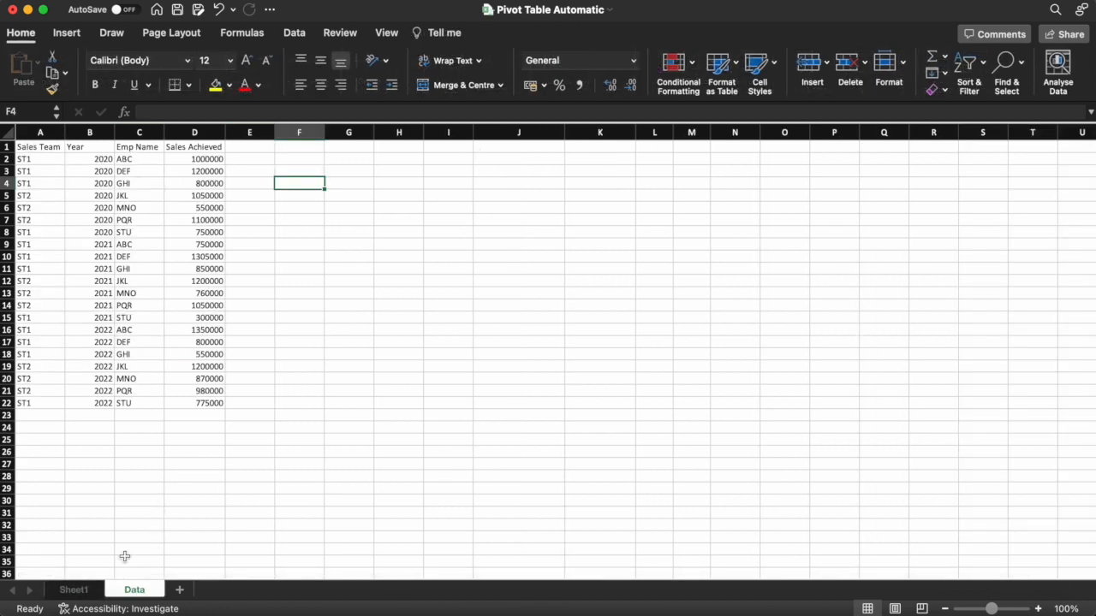
{"action": "left_click", "coordinate": [74, 590]}
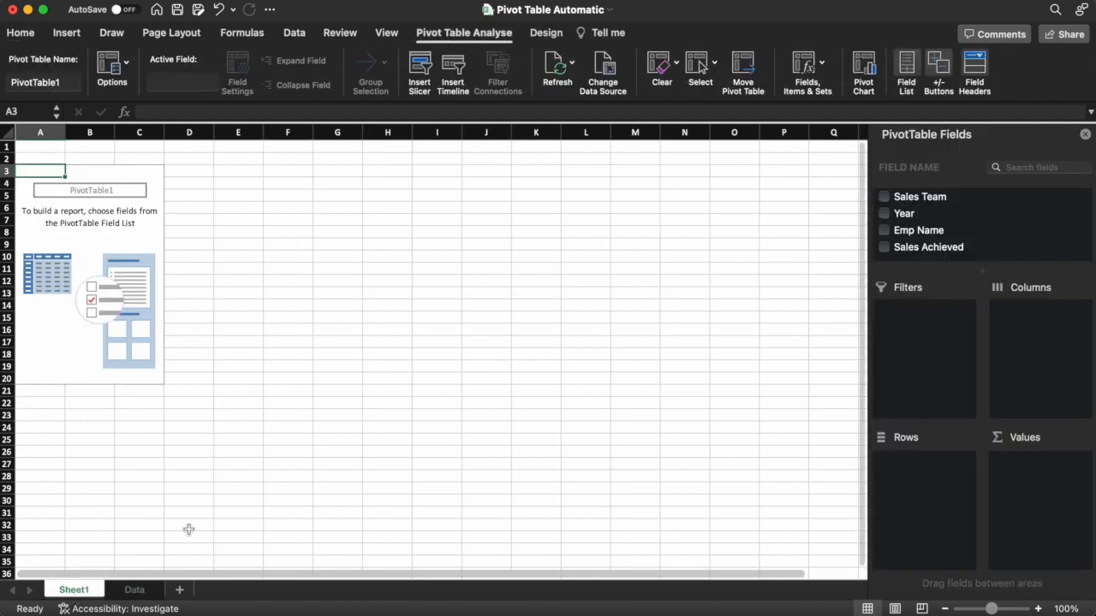
{"action": "left_click", "coordinate": [139, 590]}
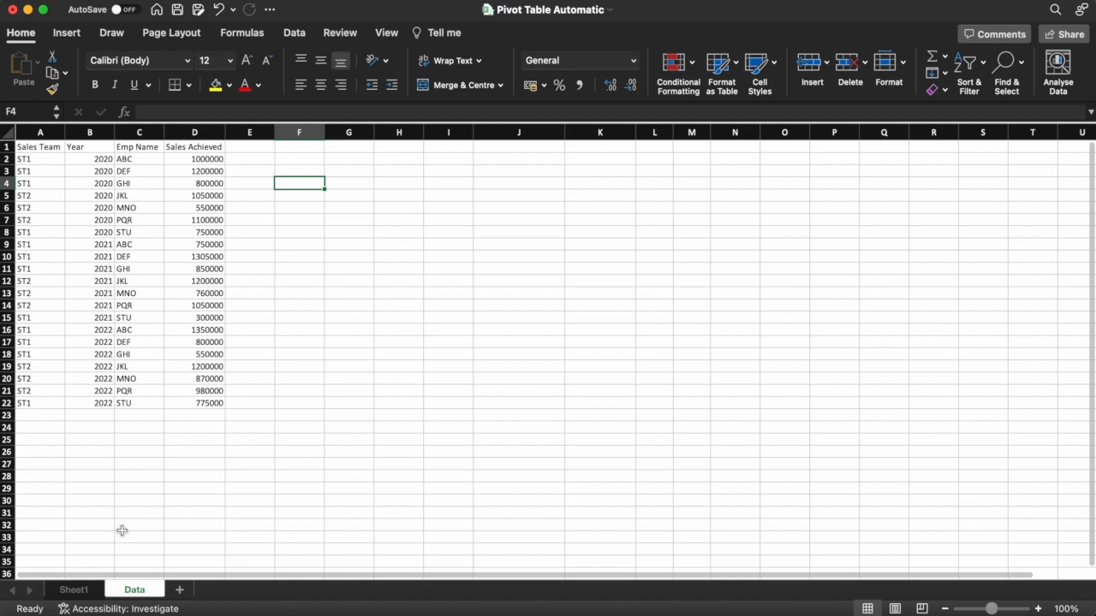
{"action": "left_click", "coordinate": [81, 590]}
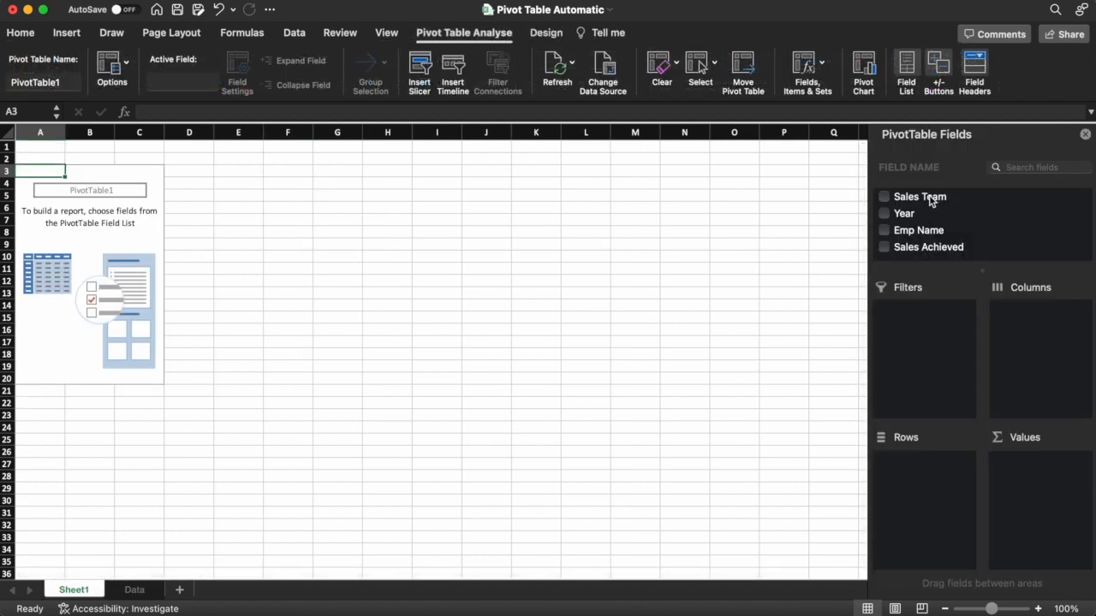
{"action": "left_click", "coordinate": [919, 198]}
Lay out PivotTable1: Sales Team and Emp Name in rows, Year in columns, sum of Sales Achieved; then select Data cell A23
{"action": "left_click_drag", "start_coordinate": [918, 200], "coordinate": [912, 478]}
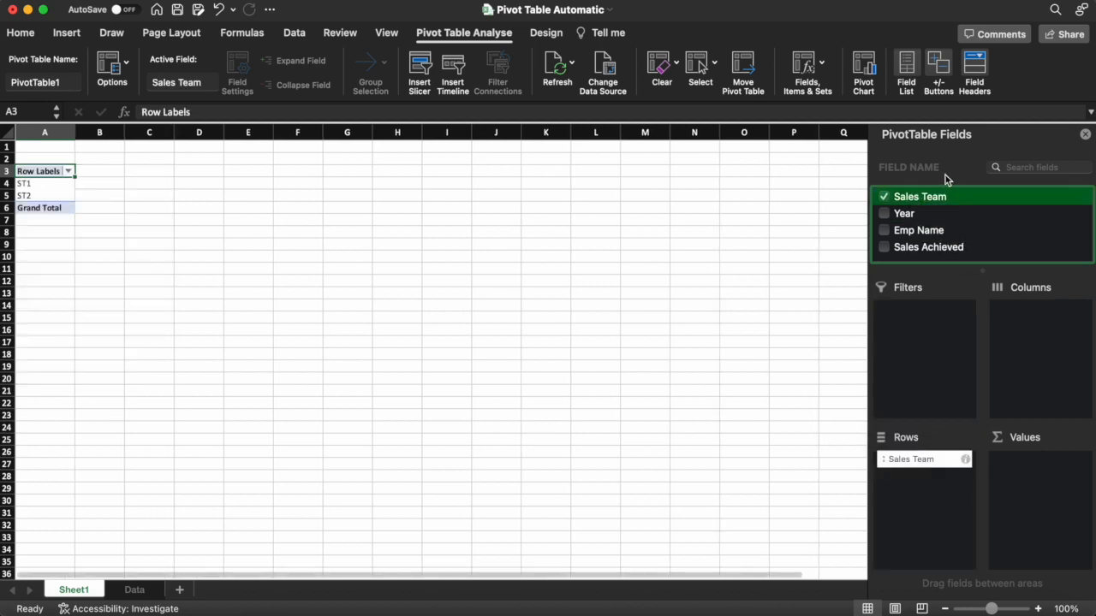
{"action": "left_click_drag", "start_coordinate": [909, 219], "coordinate": [1011, 337]}
{"action": "left_click_drag", "start_coordinate": [920, 238], "coordinate": [940, 497]}
{"action": "left_click_drag", "start_coordinate": [930, 249], "coordinate": [1033, 459]}
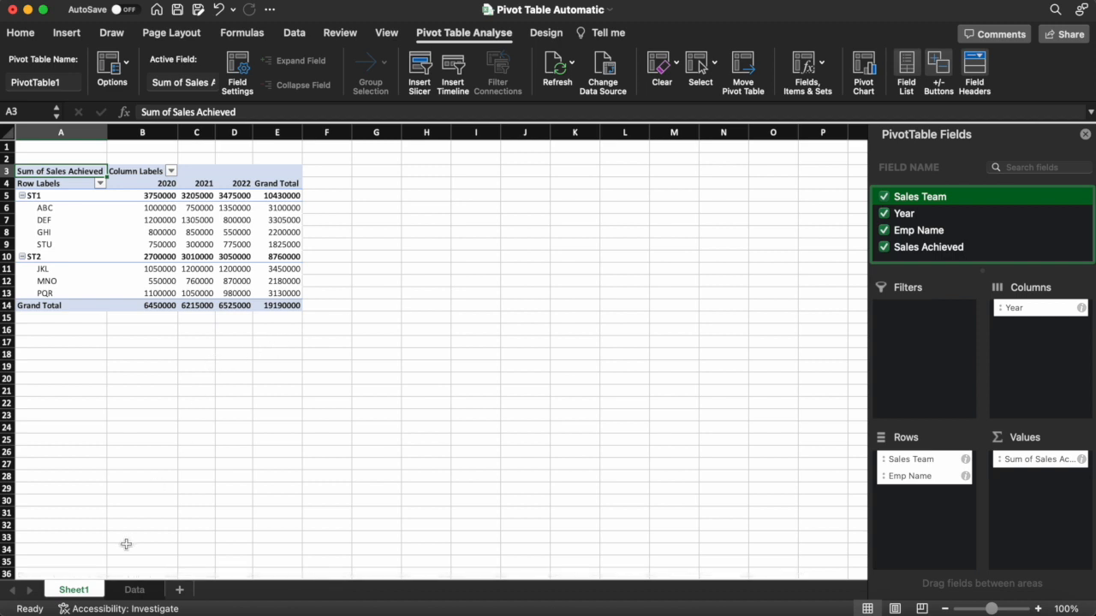
{"action": "left_click", "coordinate": [135, 590]}
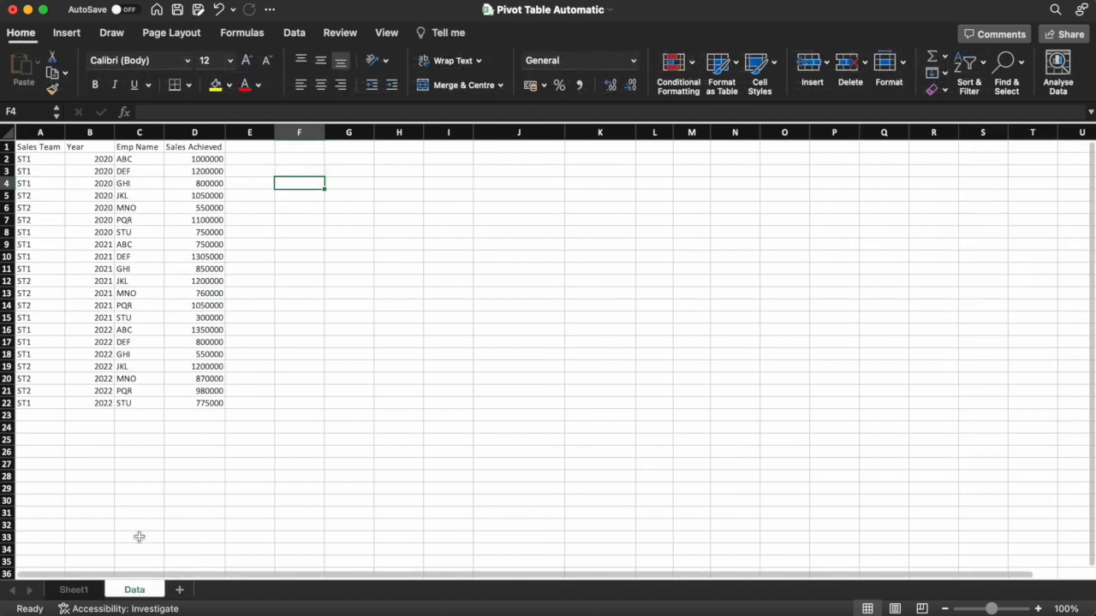
{"action": "left_click", "coordinate": [40, 415]}
Enter row 23 on the Data sheet: ST1, 2022, BVI, 200000
{"action": "type", "text": "S"}
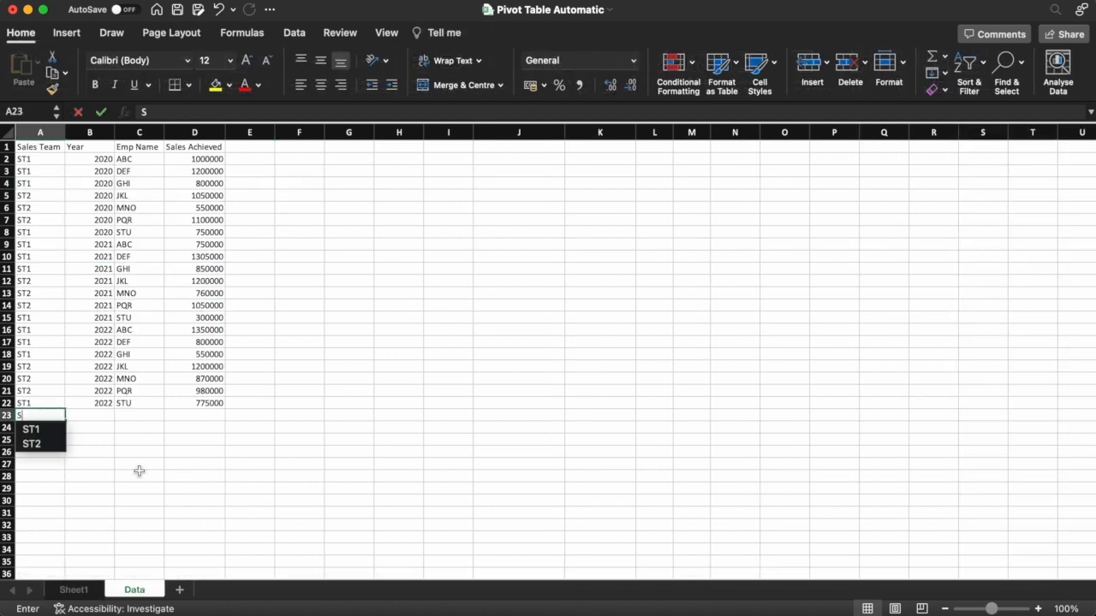
{"action": "type", "text": "T1"}
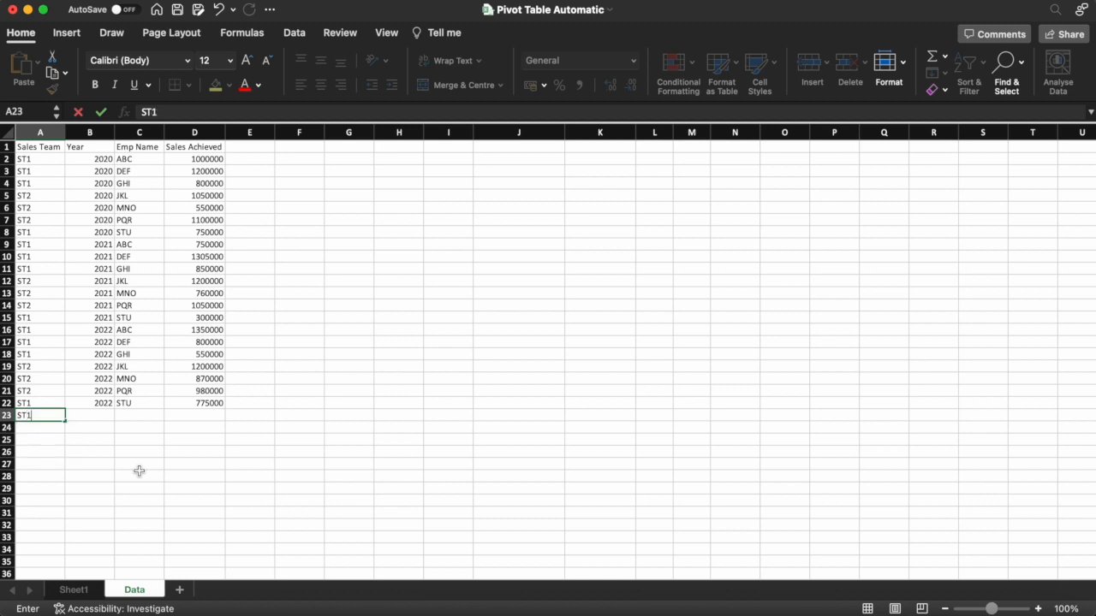
{"action": "key", "text": "Tab"}
{"action": "type", "text": "2022"}
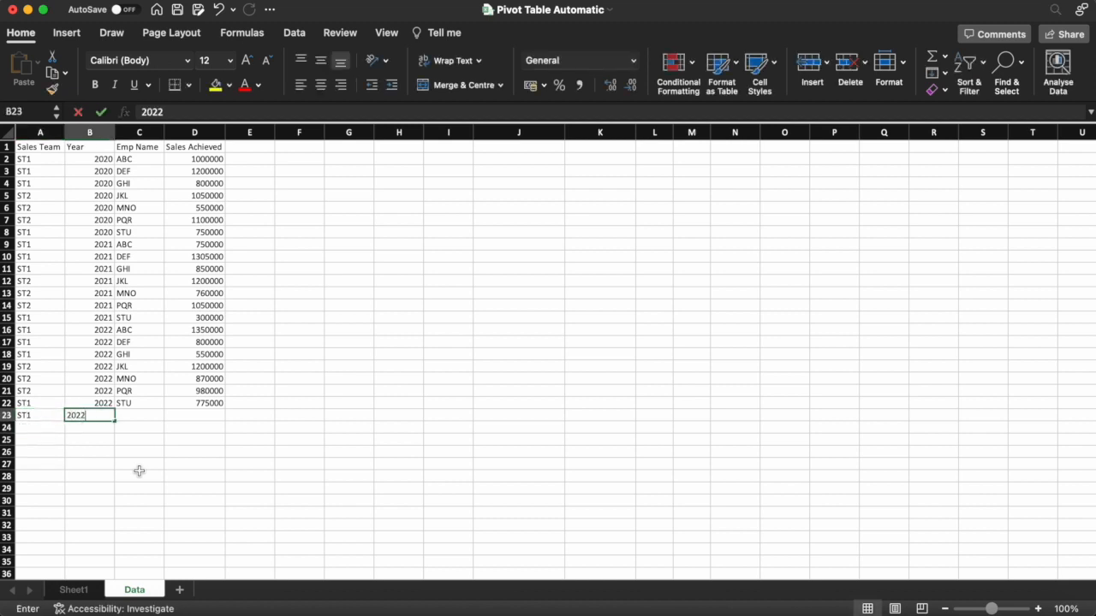
{"action": "key", "text": "Down"}
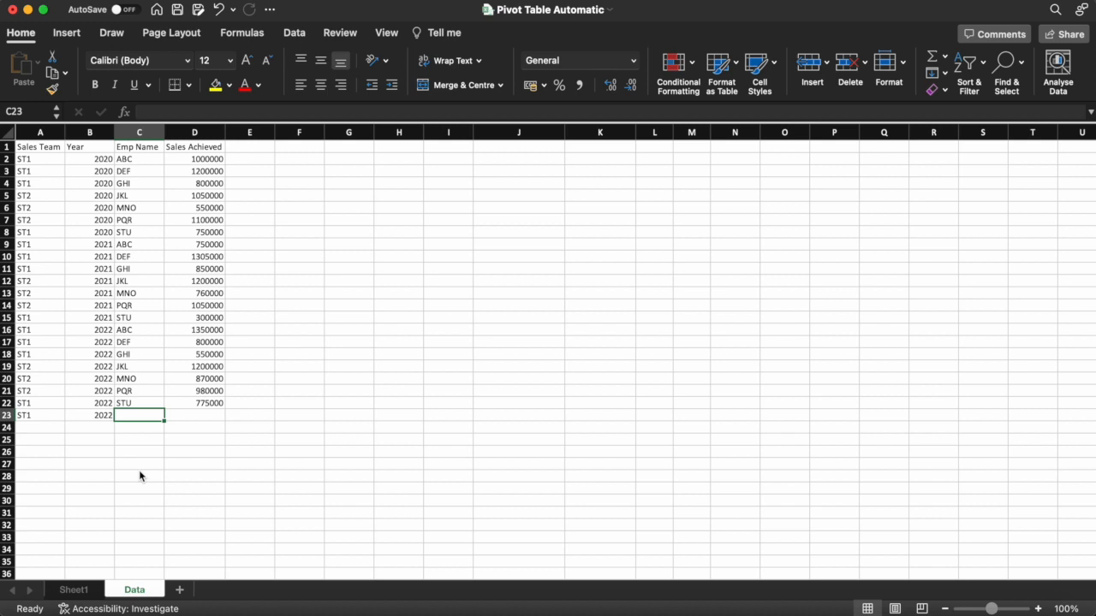
{"action": "type", "text": "BVI"}
{"action": "key", "text": "Return"}
{"action": "key", "text": "Up"}
{"action": "key", "text": "Right"}
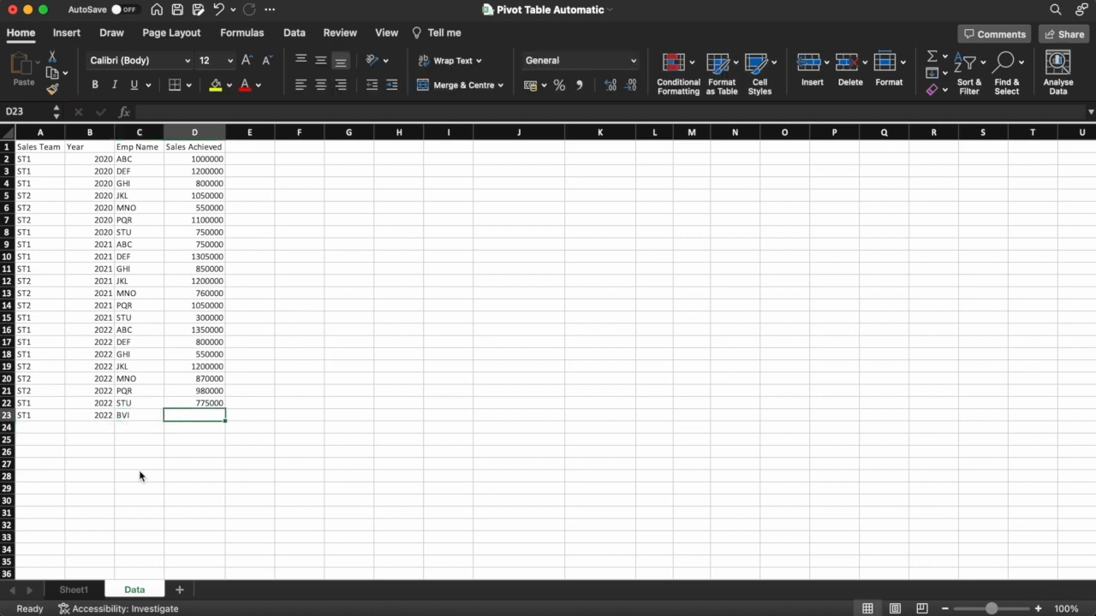
{"action": "type", "text": "200000"}
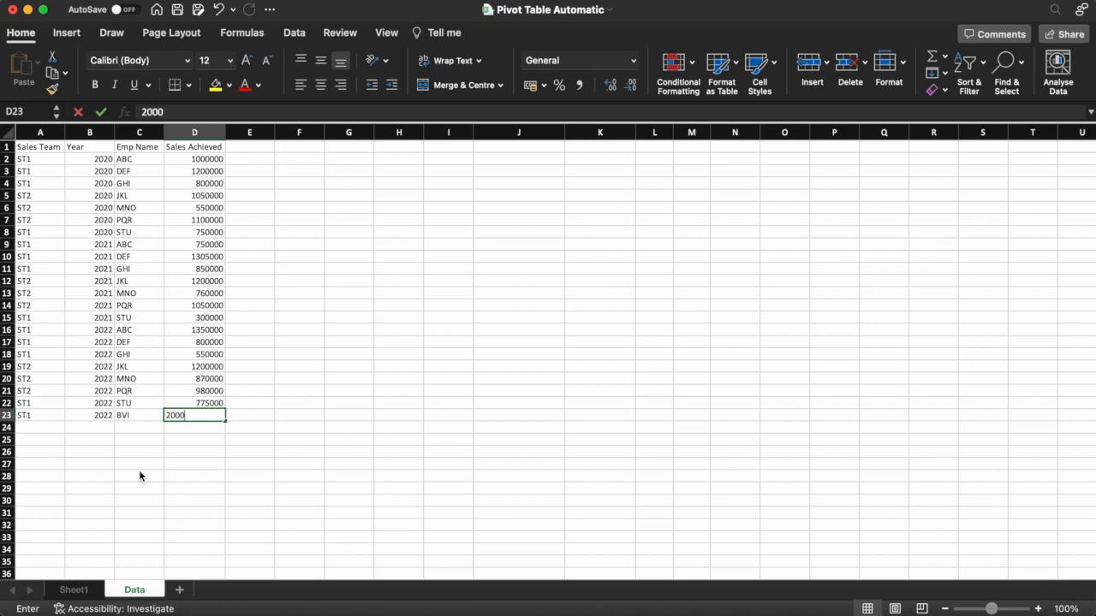
{"action": "key", "text": "Return"}
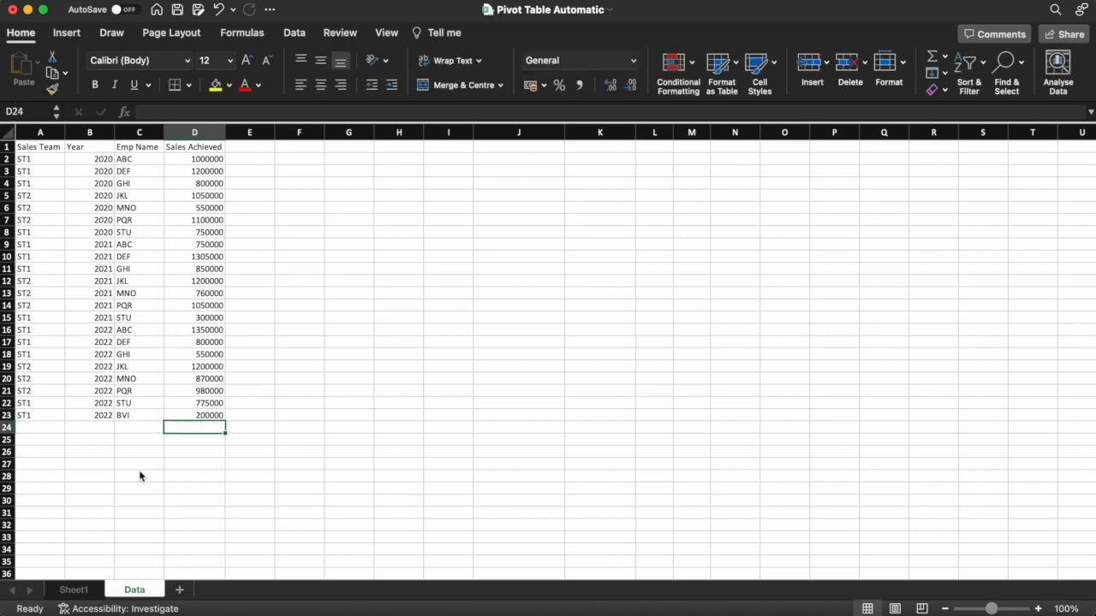
{"action": "key", "text": "Up"}
Enter row 24 on the Data sheet: ST2, 2022, GFD, 300000
{"action": "left_click", "coordinate": [39, 428]}
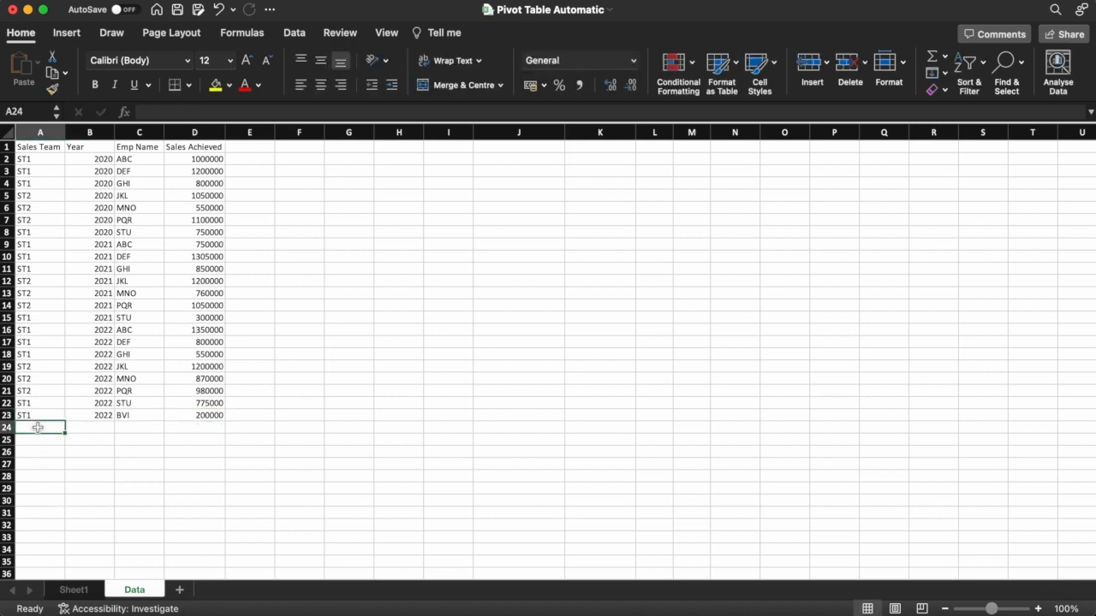
{"action": "type", "text": "ST2"}
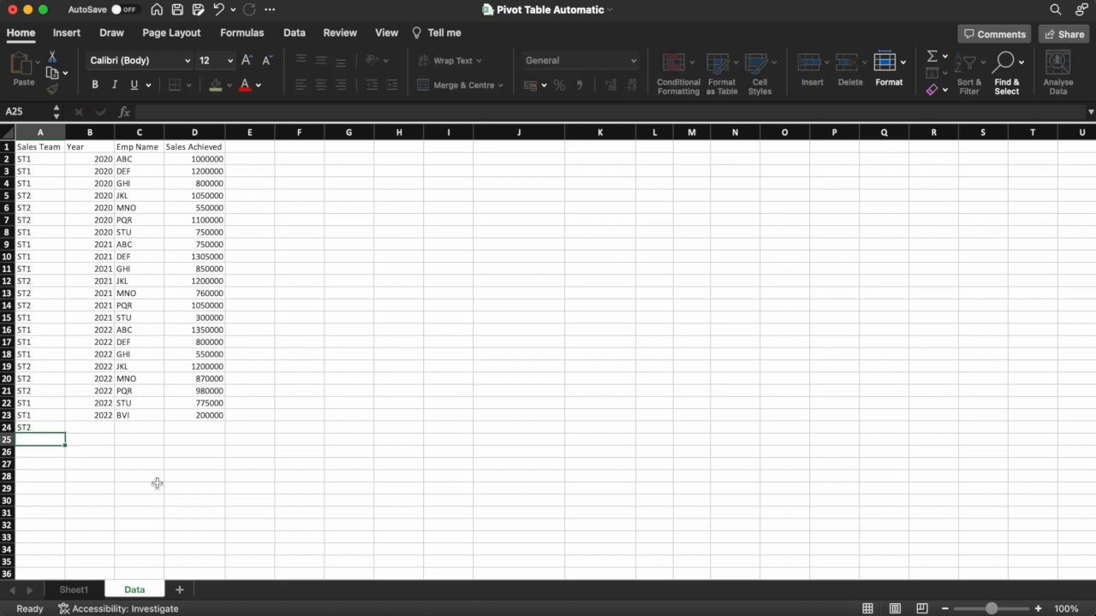
{"action": "key", "text": "Tab"}
{"action": "type", "text": "2022"}
{"action": "key", "text": "Return"}
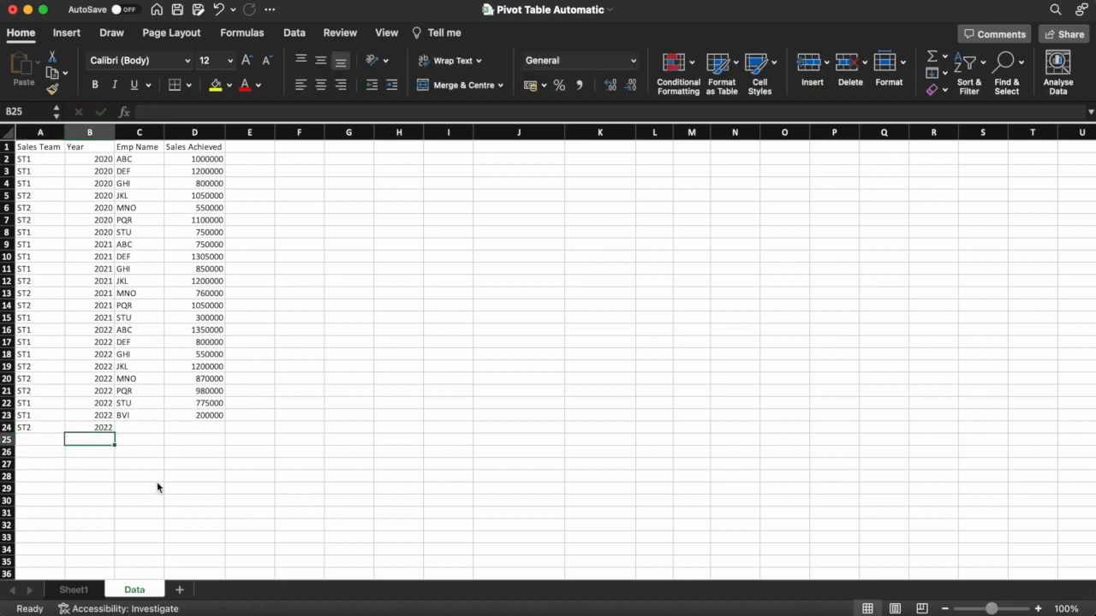
{"action": "key", "text": "Right"}
{"action": "key", "text": "Up"}
{"action": "type", "text": "GFD"}
{"action": "key", "text": "Return"}
{"action": "key", "text": "Right"}
{"action": "key", "text": "Up"}
{"action": "type", "text": "300000"}
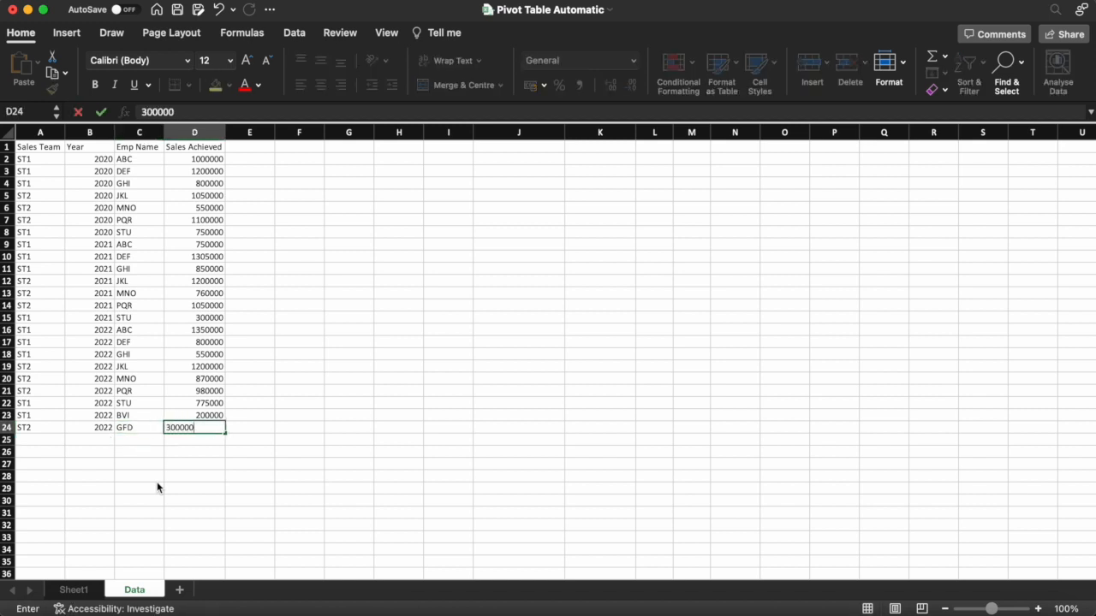
{"action": "key", "text": "Return"}
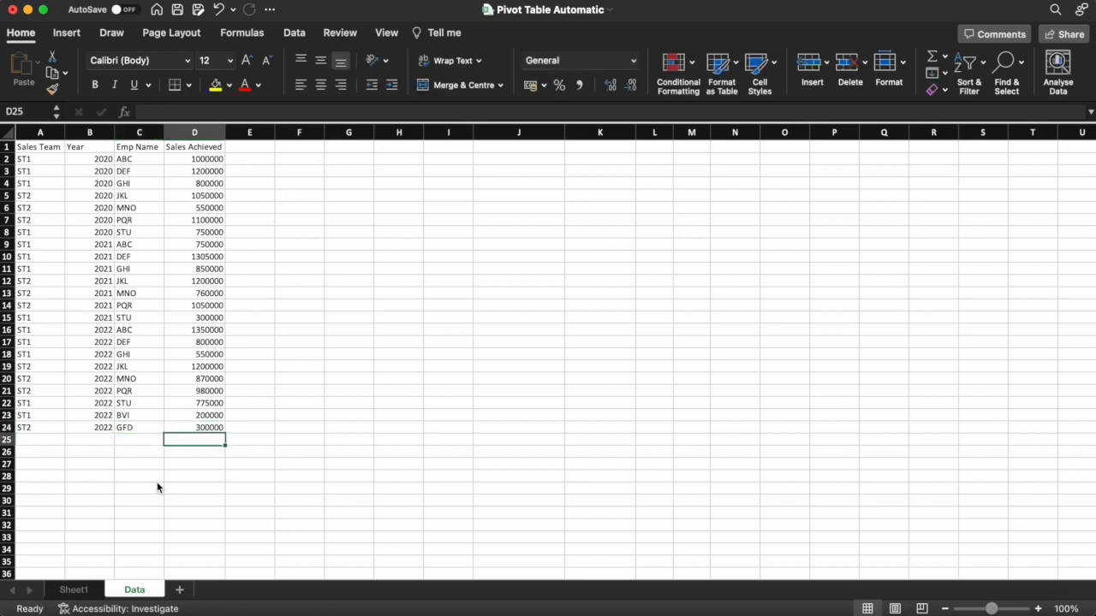
Refresh PivotTable1 to include BVI and GFD (grand total 19690000), then select Data cell A25
{"action": "left_click", "coordinate": [84, 587]}
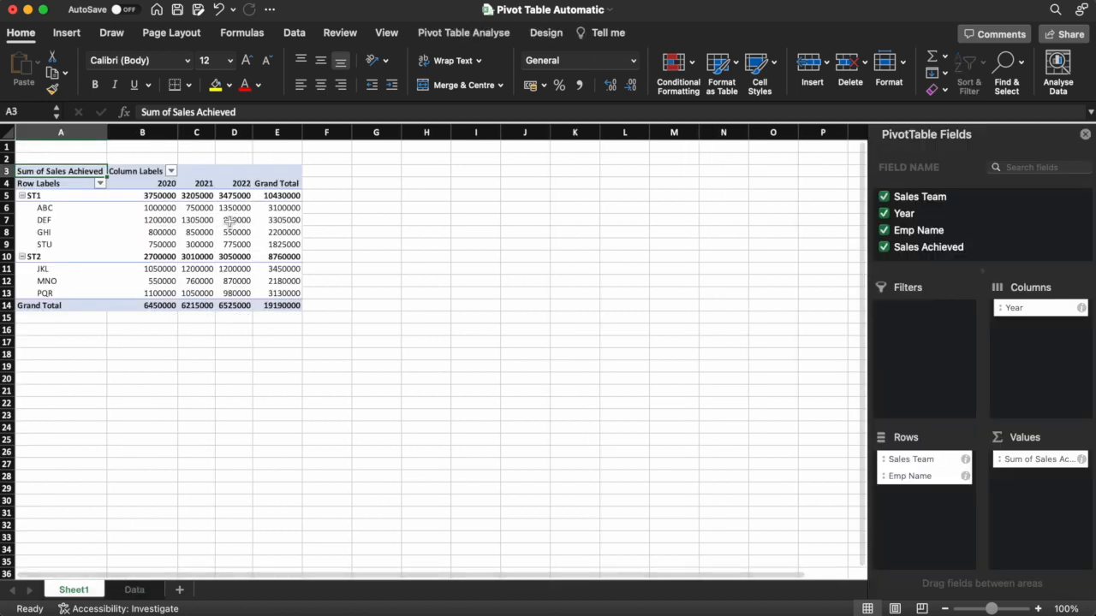
{"action": "left_click", "coordinate": [229, 220]}
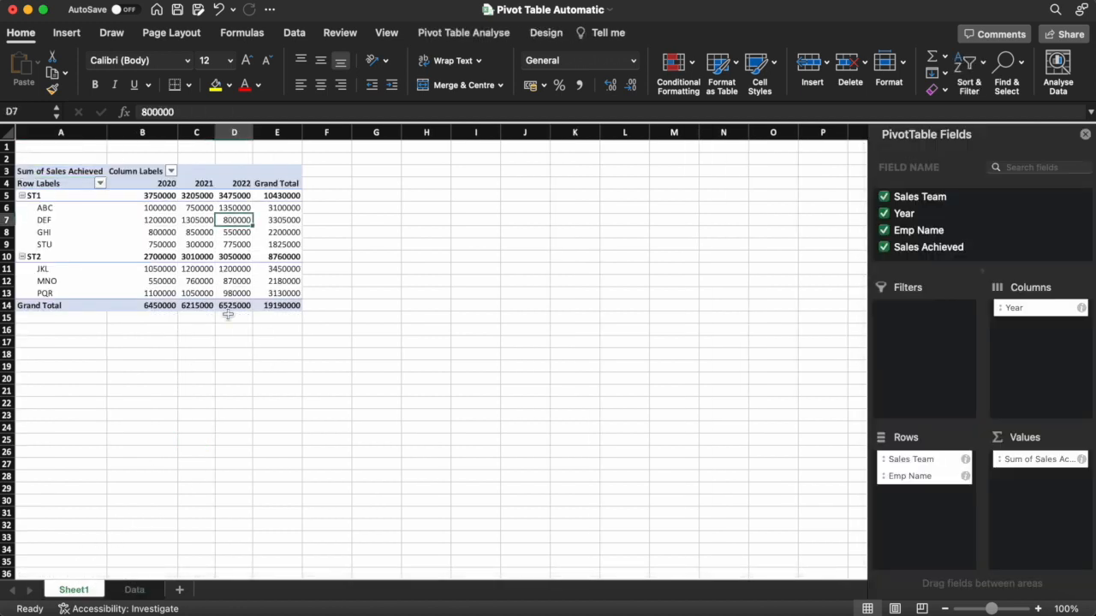
{"action": "left_click", "coordinate": [474, 36]}
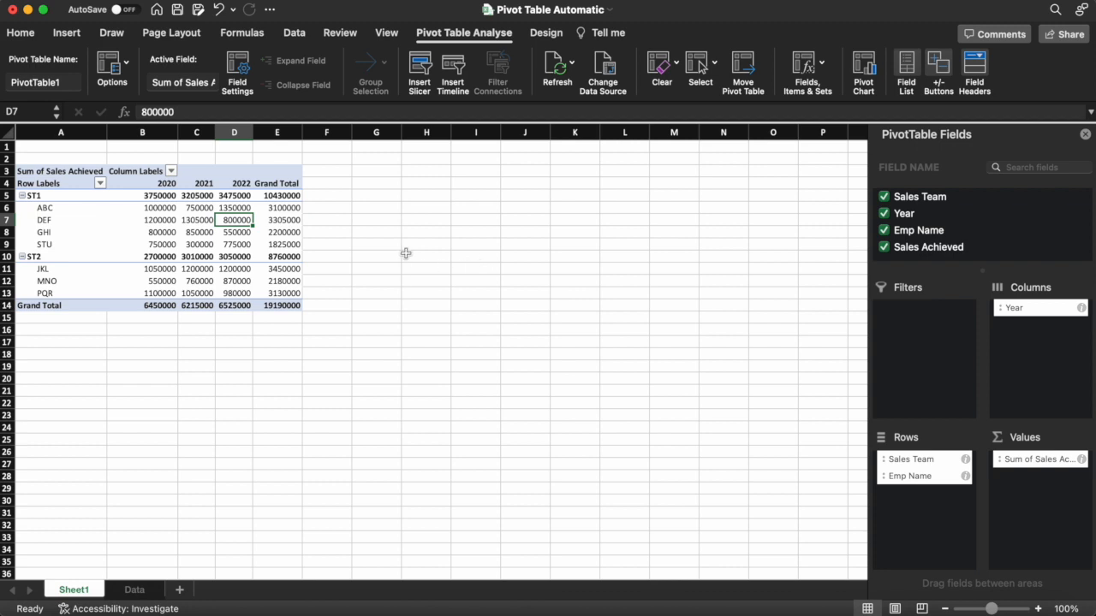
{"action": "right_click", "coordinate": [233, 224]}
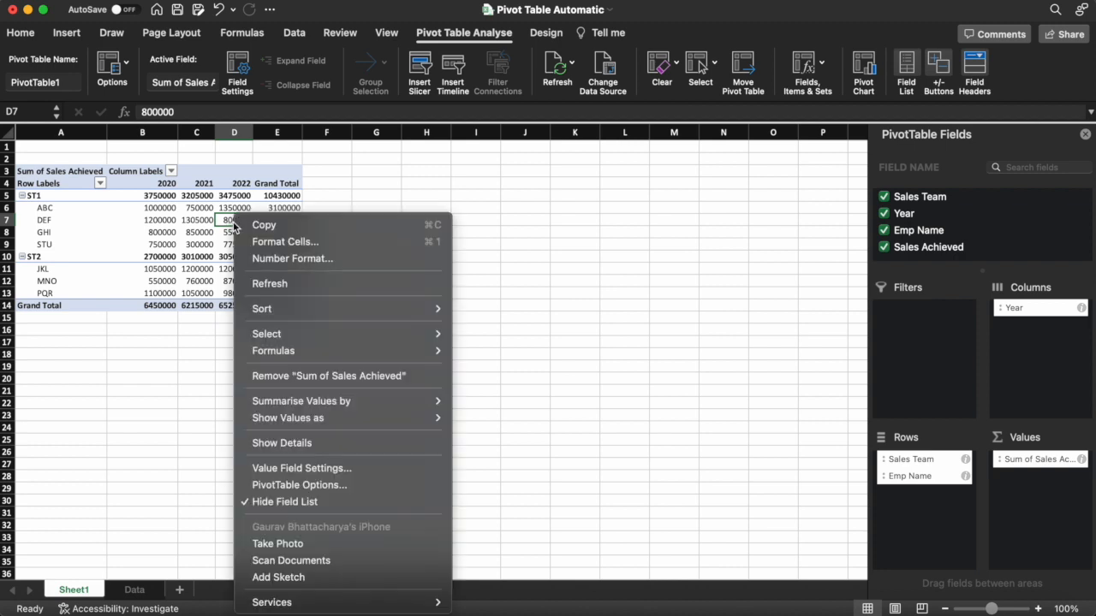
{"action": "left_click", "coordinate": [296, 286]}
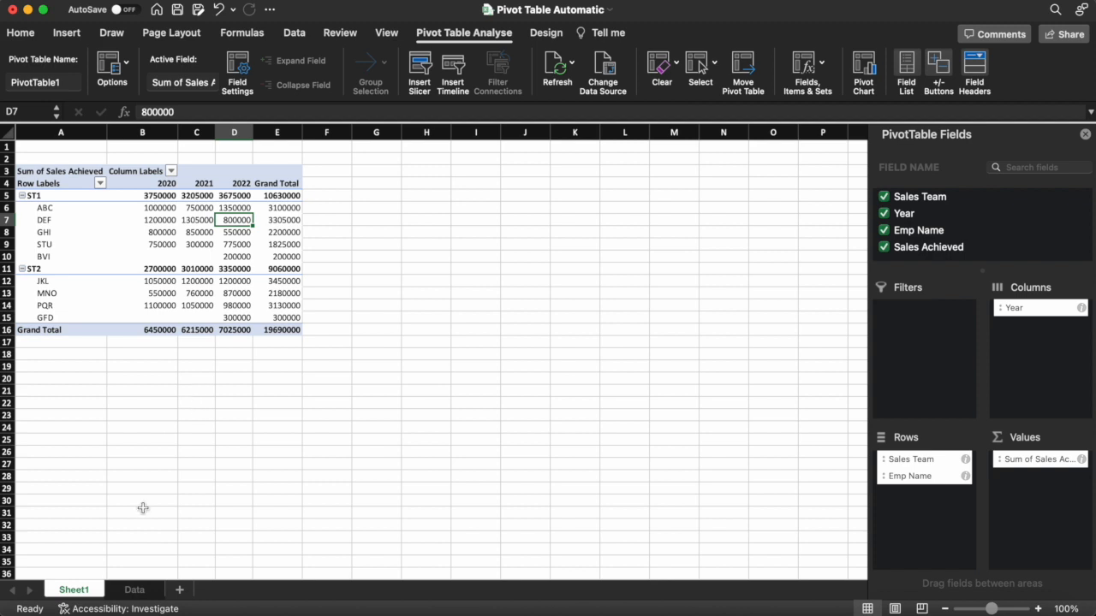
{"action": "left_click", "coordinate": [133, 590]}
{"action": "left_click", "coordinate": [47, 438]}
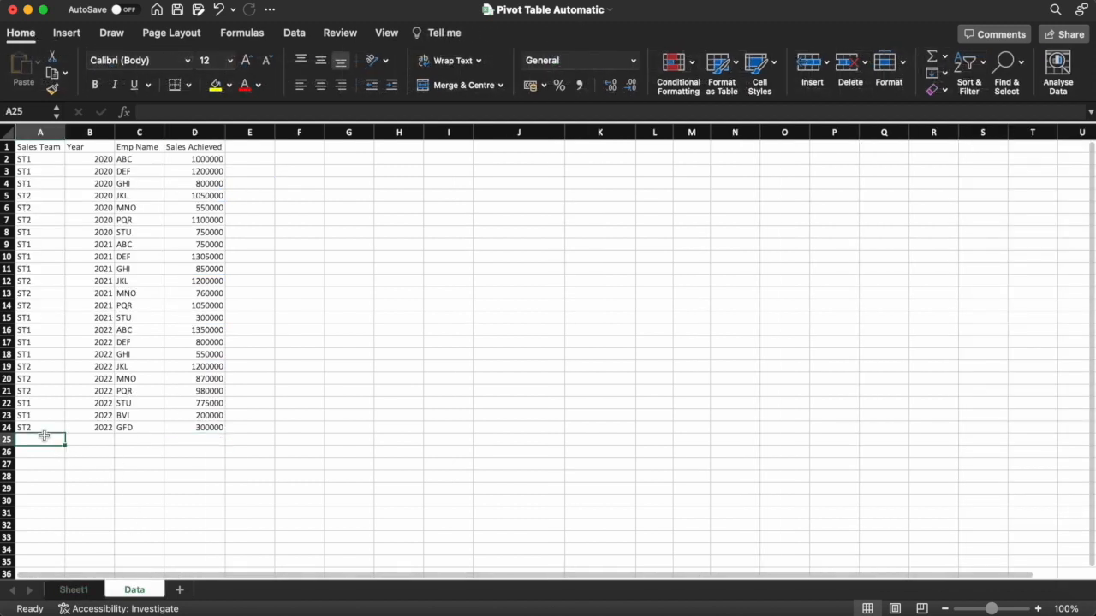
Enter the new Data row 25: ST1, 2022, LKI, 500000
{"action": "type", "text": "ST1"}
{"action": "key", "text": "Return"}
{"action": "key", "text": "Up"}
{"action": "key", "text": "Right"}
{"action": "type", "text": "2022"}
{"action": "key", "text": "Return"}
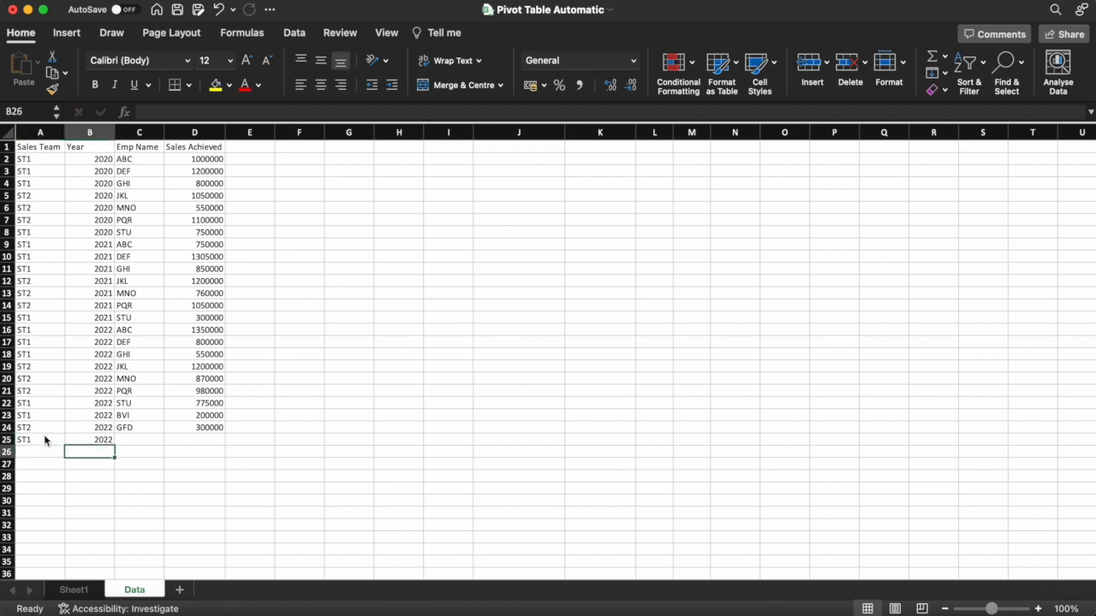
{"action": "key", "text": "Right"}
{"action": "key", "text": "Up"}
{"action": "type", "text": "LKI"}
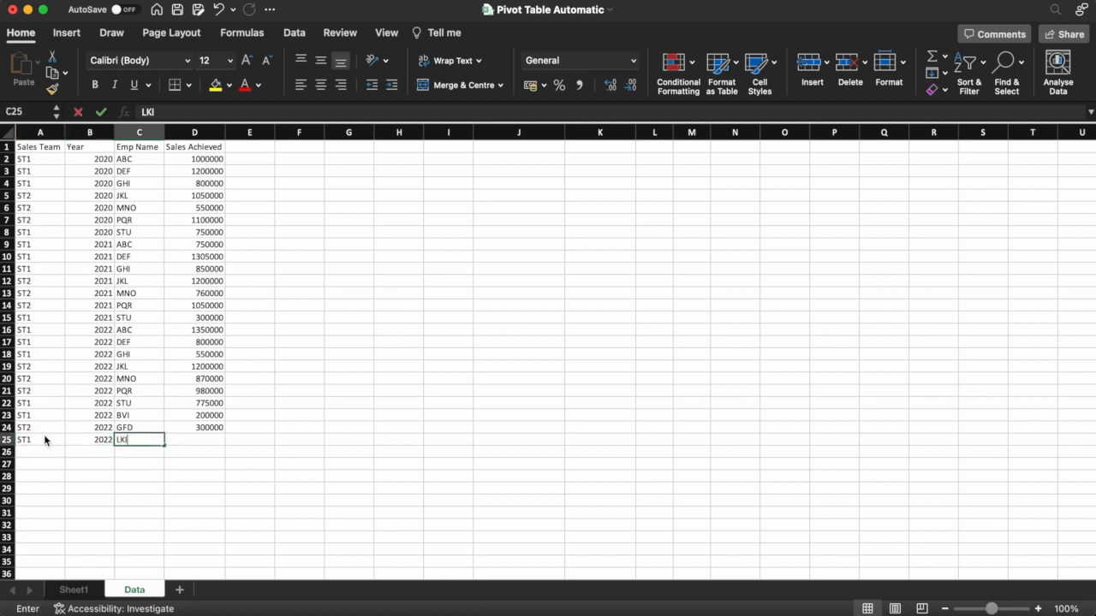
{"action": "key", "text": "Return"}
{"action": "key", "text": "Up"}
{"action": "key", "text": "Right"}
{"action": "type", "text": "500000"}
{"action": "key", "text": "Return"}
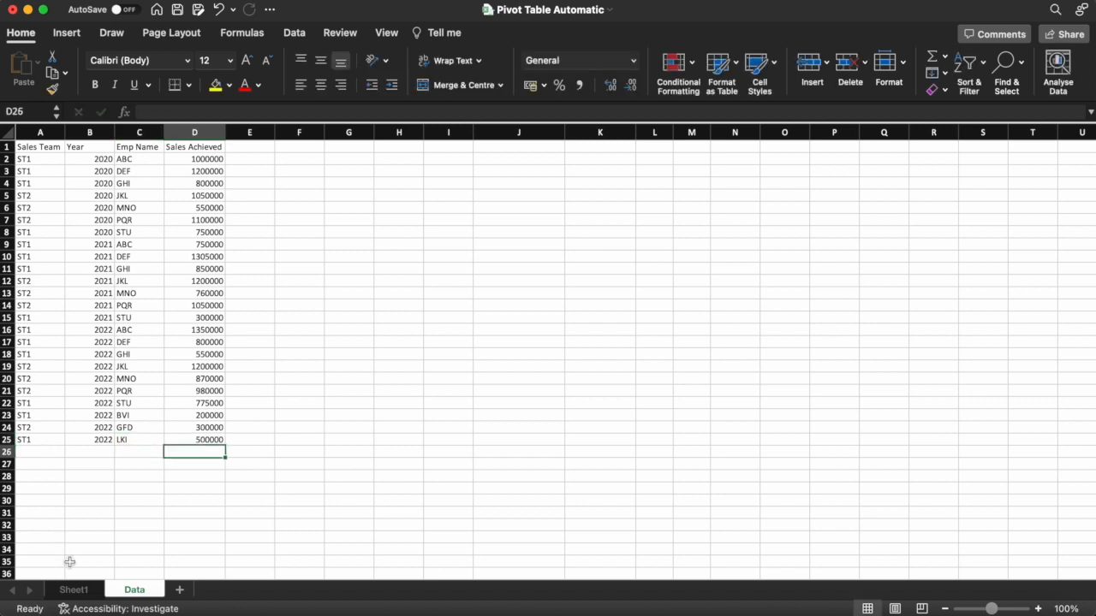
Refresh the pivot table on Sheet1 so it lists LKI with 500000
{"action": "left_click", "coordinate": [73, 590]}
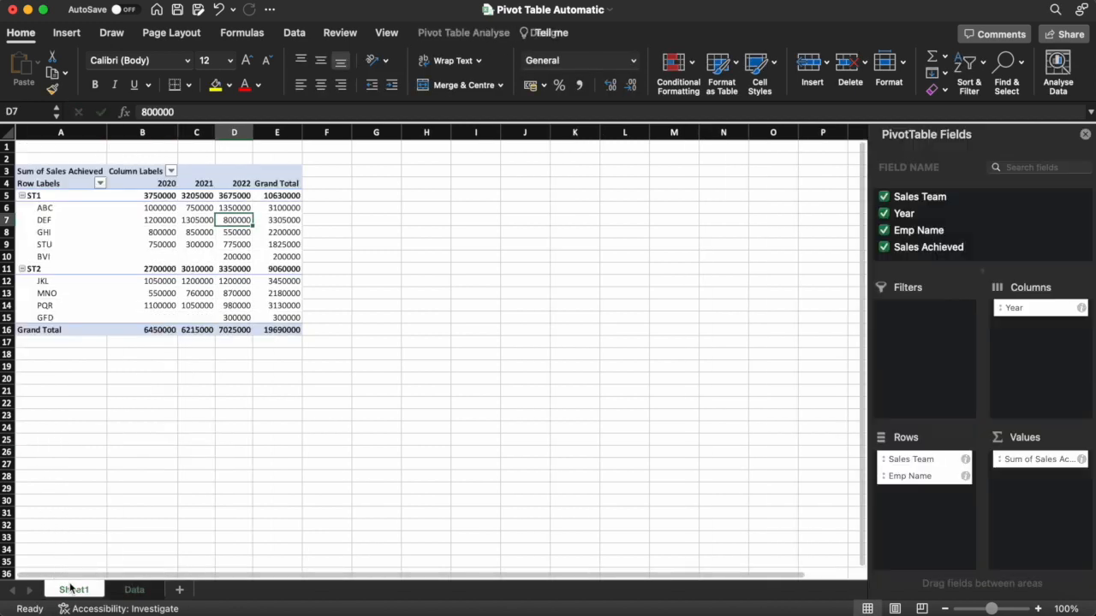
{"action": "right_click", "coordinate": [221, 224]}
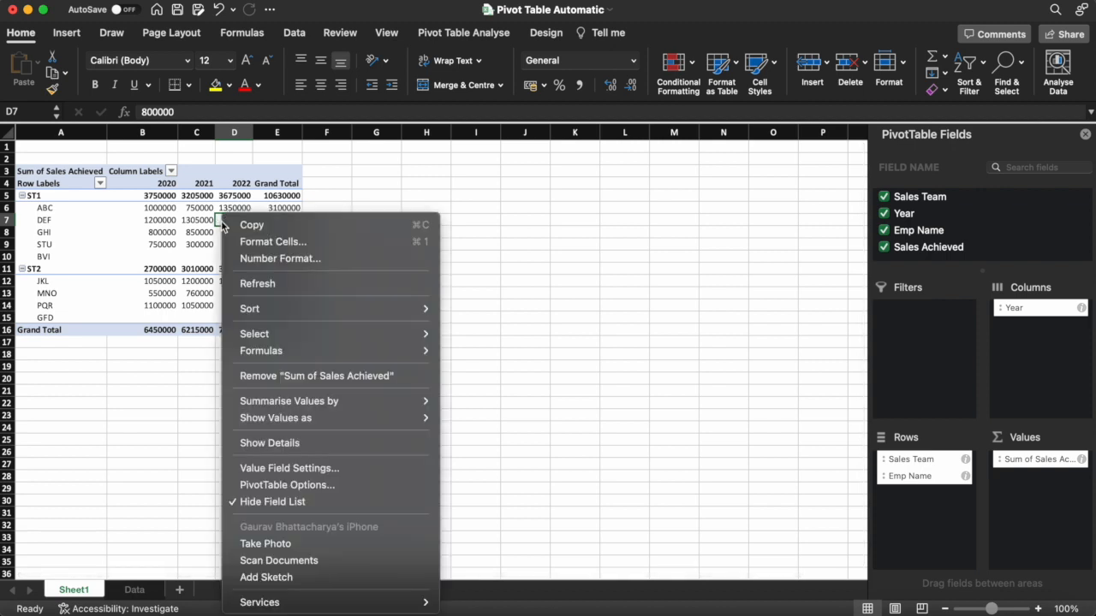
{"action": "left_click", "coordinate": [309, 286]}
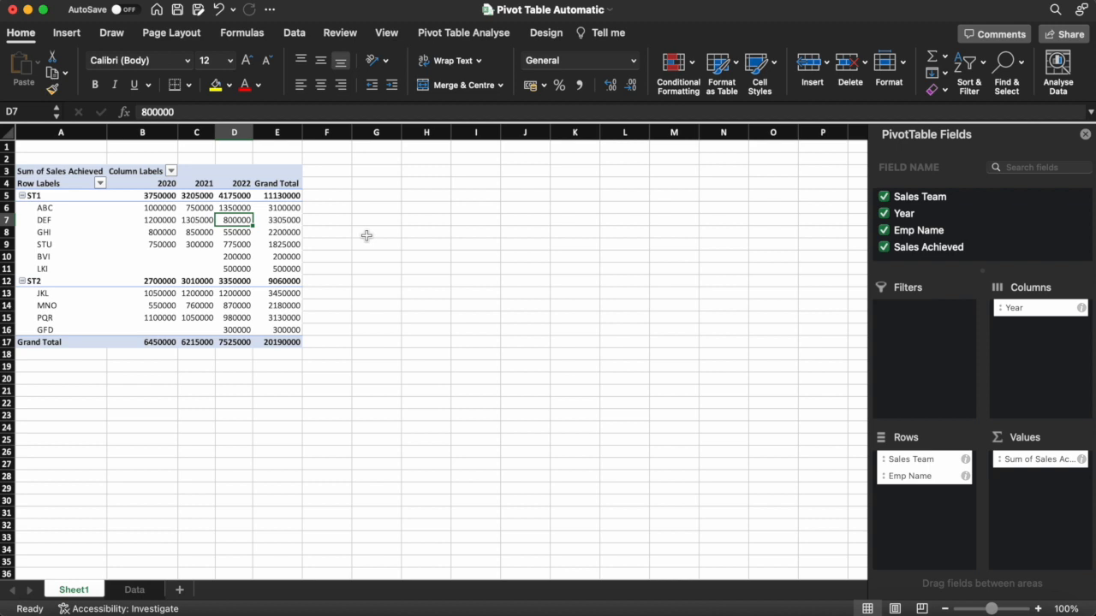
{"action": "right_click", "coordinate": [234, 220]}
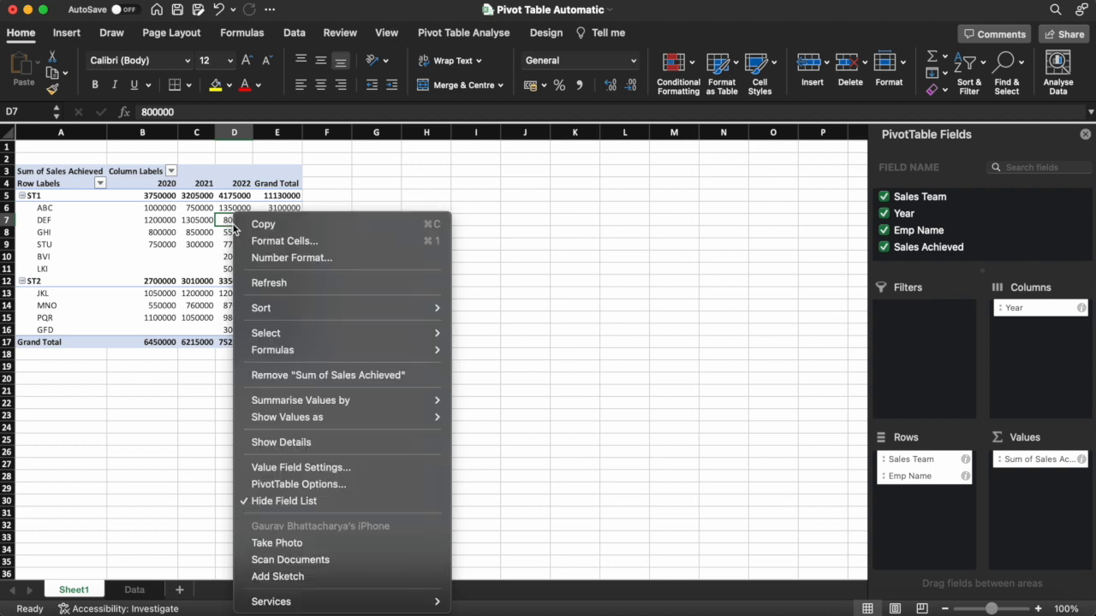
{"action": "left_click", "coordinate": [483, 293]}
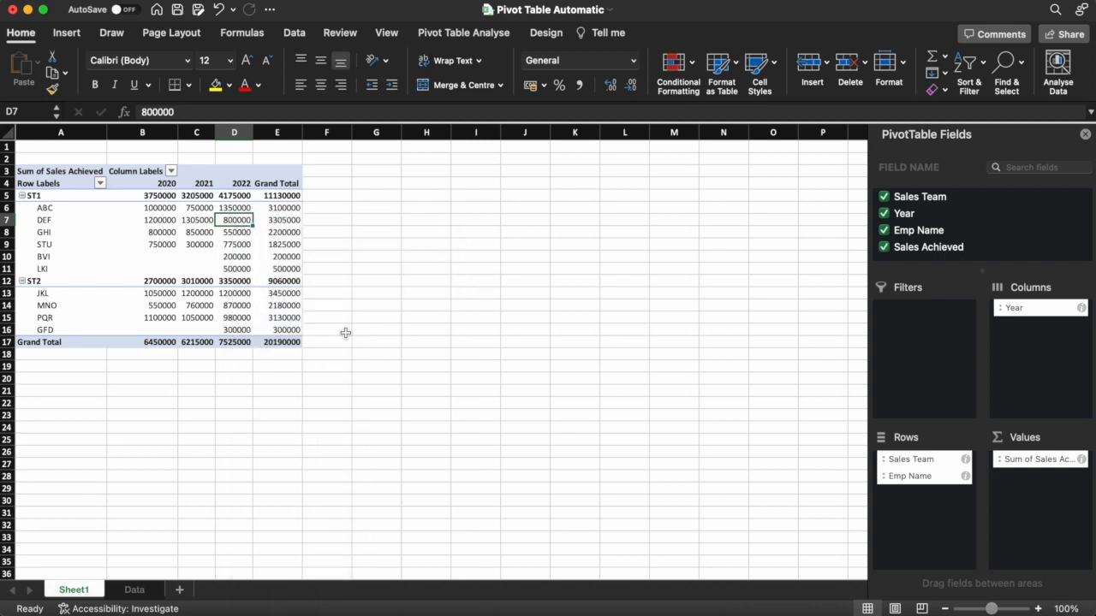
{"action": "left_click", "coordinate": [134, 590]}
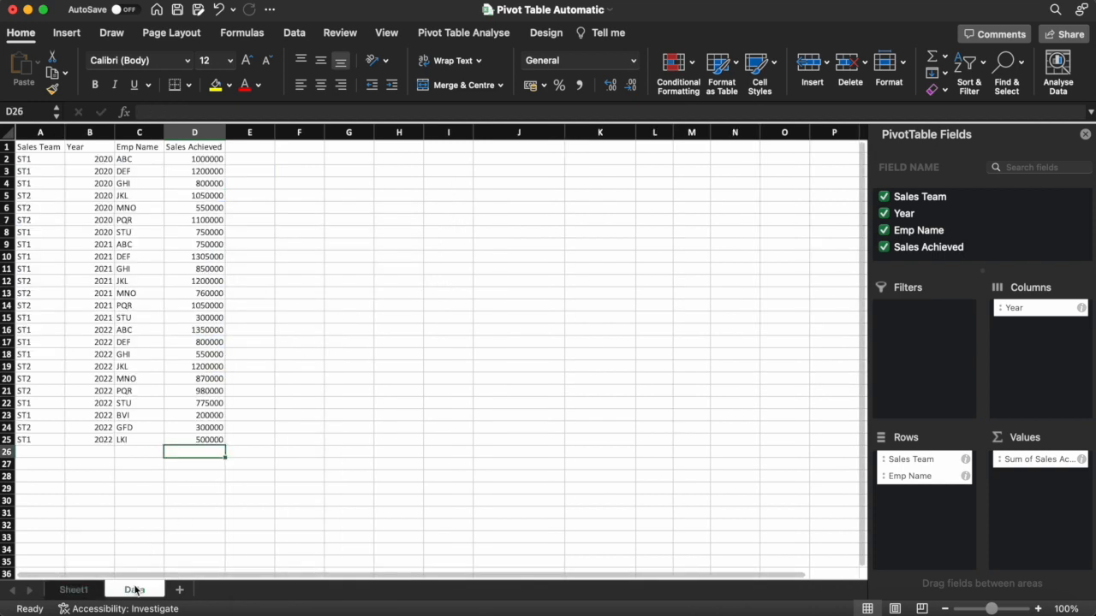
{"action": "left_click", "coordinate": [77, 591]}
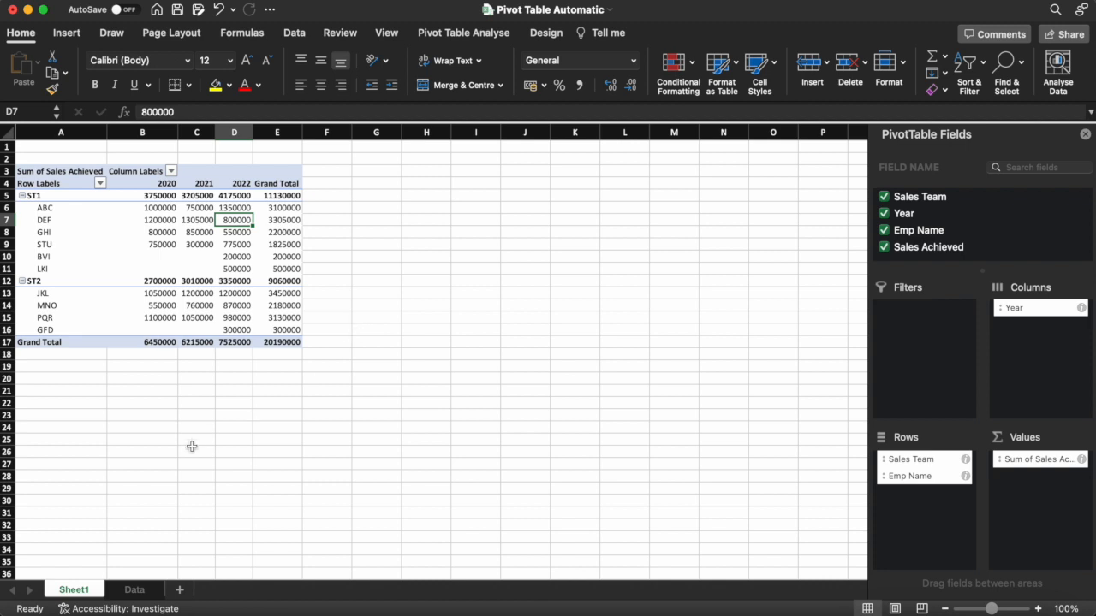
Rename Sheet1 to 'Pivot' and open its code module via View Code
{"action": "double_click", "coordinate": [73, 591]}
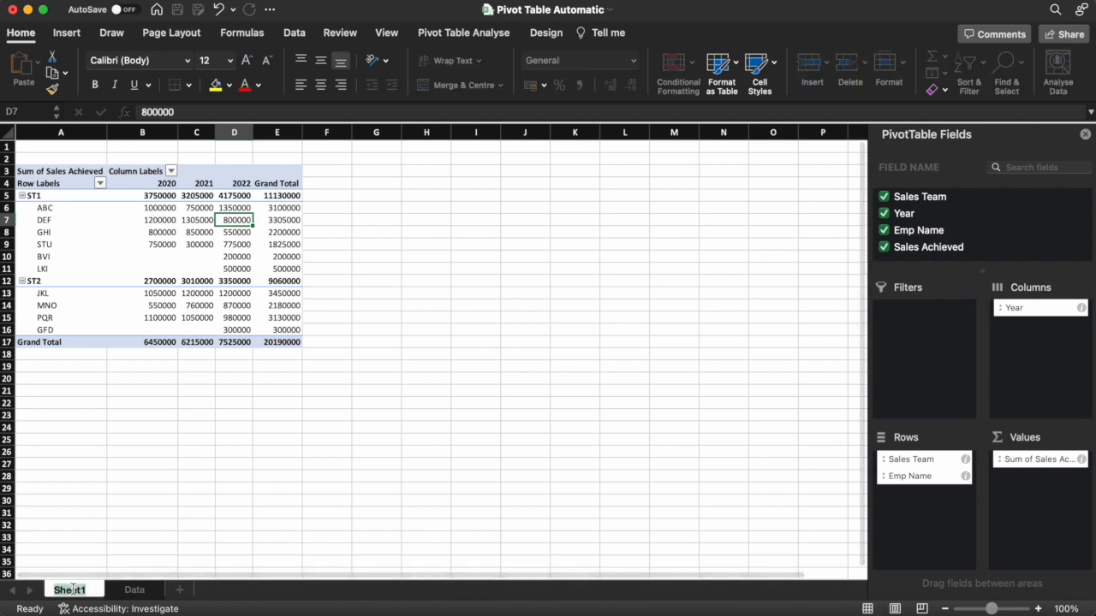
{"action": "type", "text": "Pivot"}
{"action": "key", "text": "Return"}
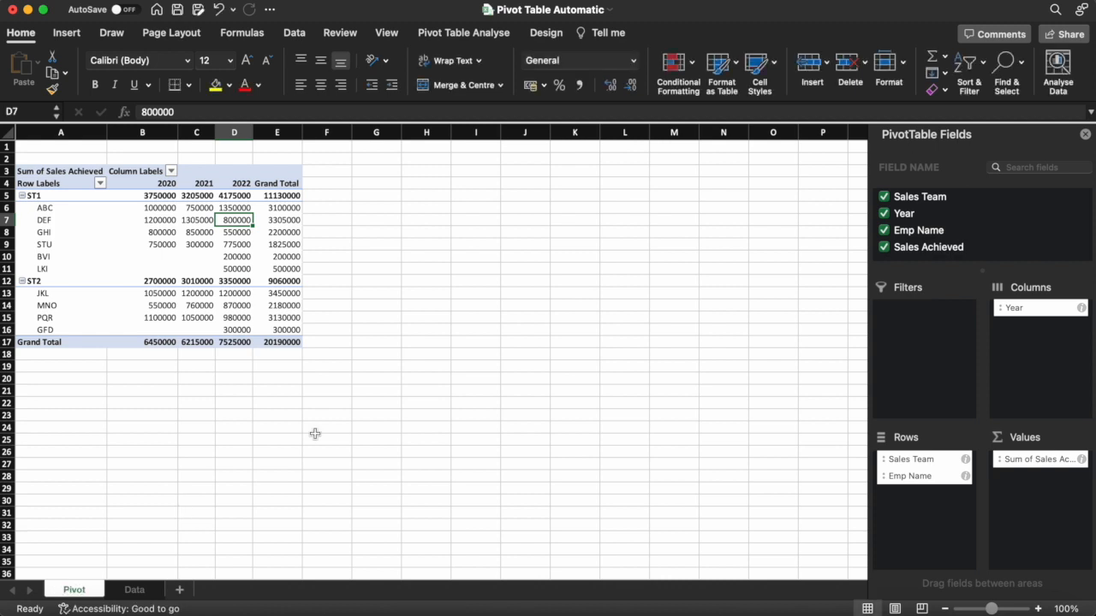
{"action": "right_click", "coordinate": [83, 594]}
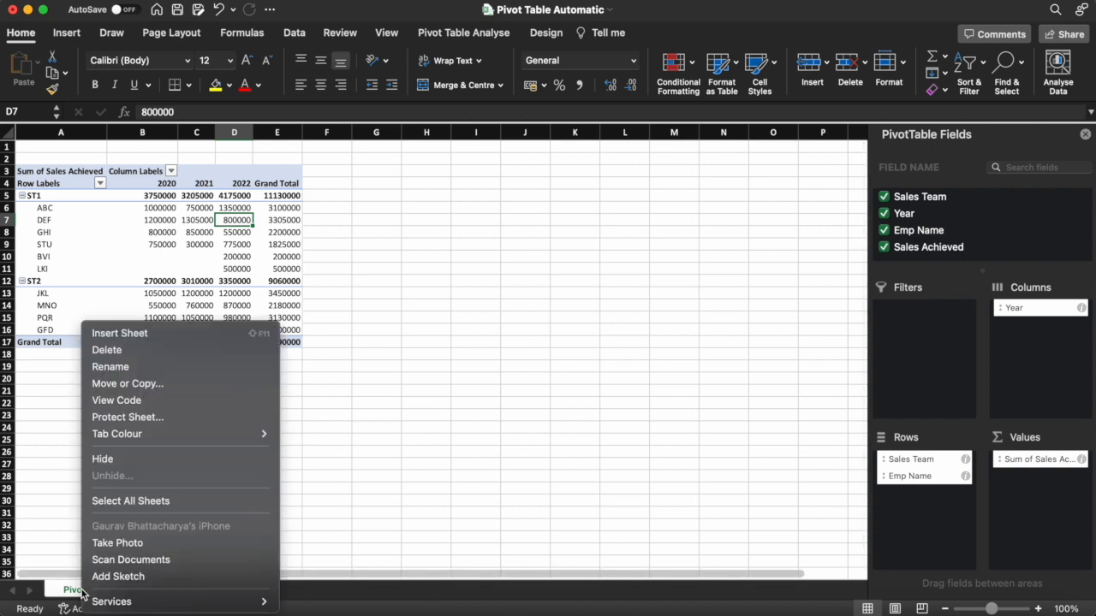
{"action": "left_click", "coordinate": [138, 404]}
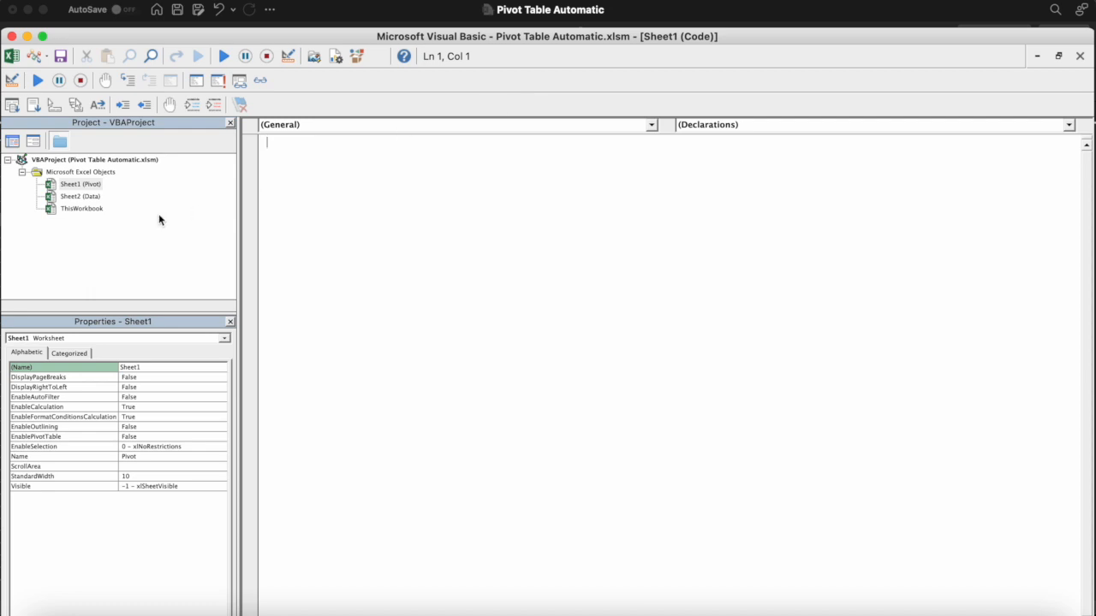
Type Option Explicit and the Private Sub Worksheet_Activate() procedure header in the Pivot module
{"action": "double_click", "coordinate": [76, 186]}
{"action": "type", "text": "Option Expl"}
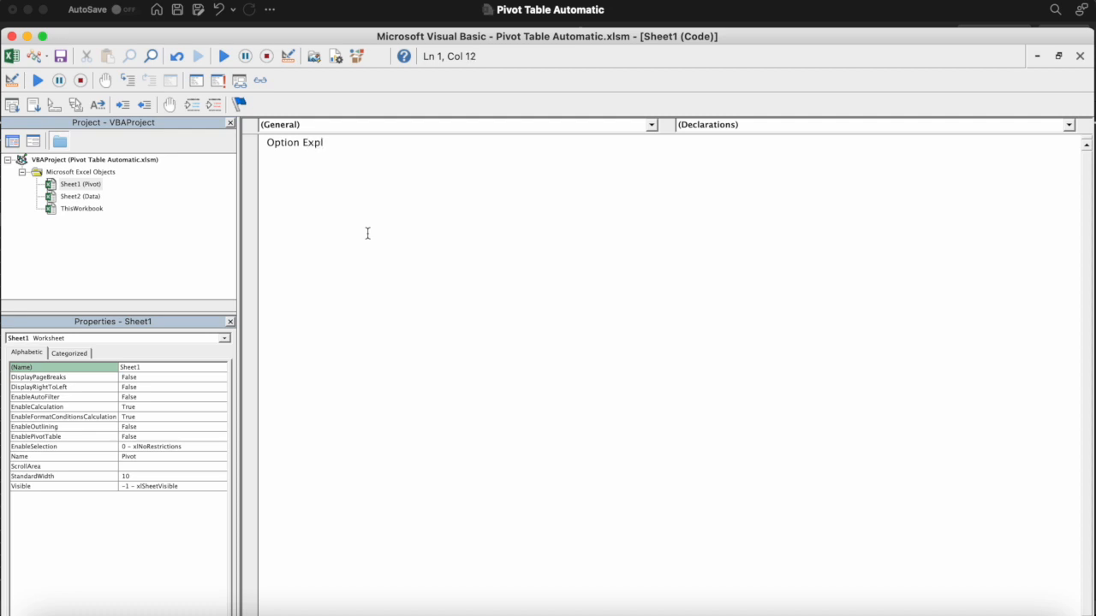
{"action": "type", "text": "icit"}
{"action": "key", "text": "Return"}
{"action": "key", "text": "Return"}
{"action": "type", "text": "e Sub W"}
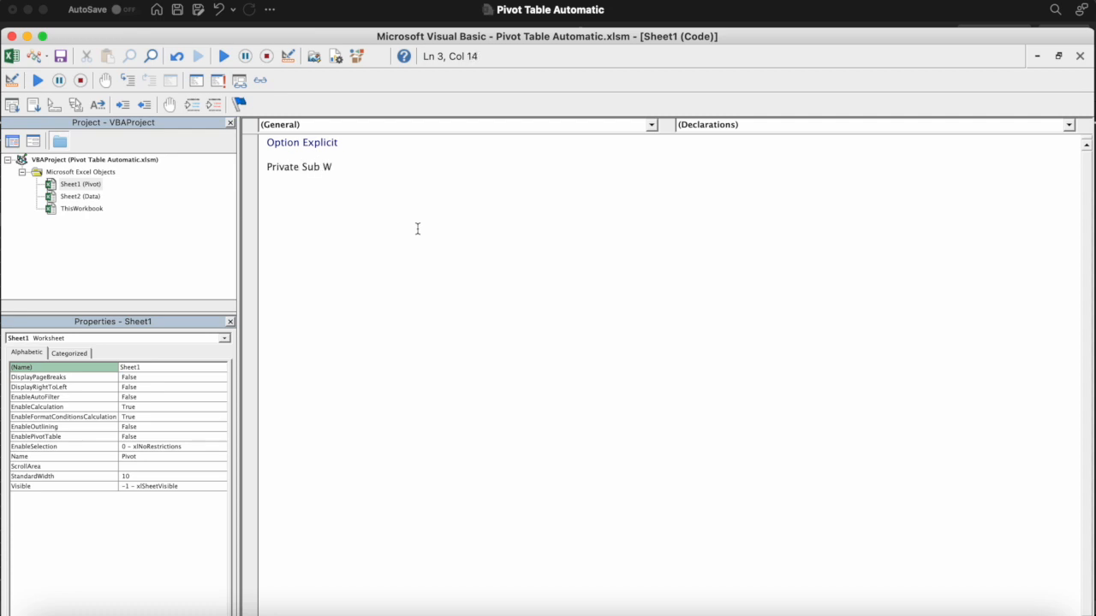
{"action": "type", "text": "orkshee"}
{"action": "type", "text": "t_"}
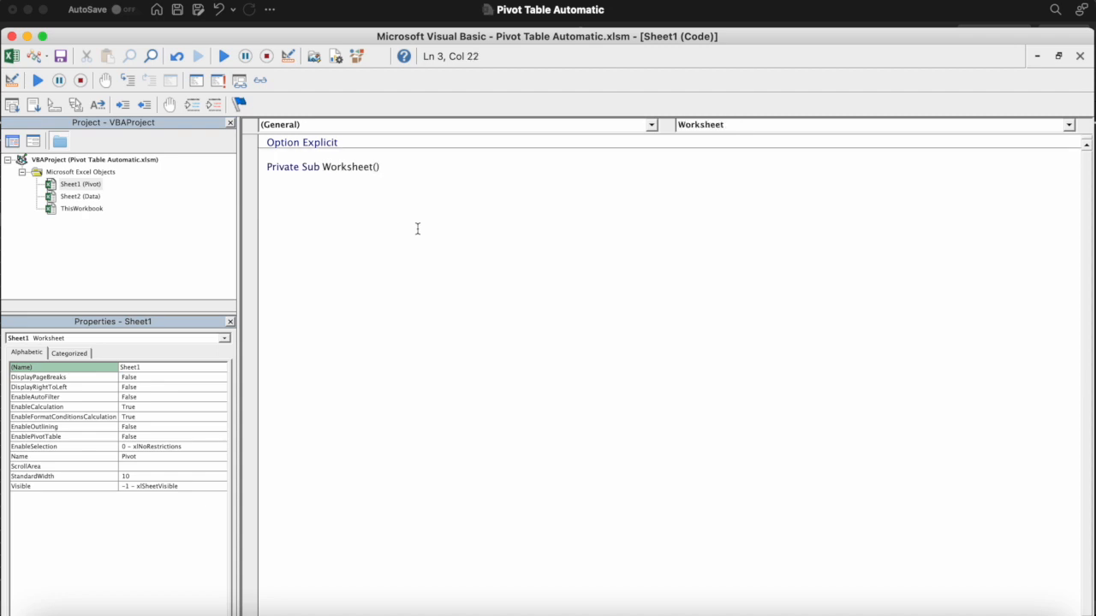
{"action": "type", "text": "Acto"}
{"action": "key", "text": "BackSpace"}
{"action": "type", "text": "ivate"}
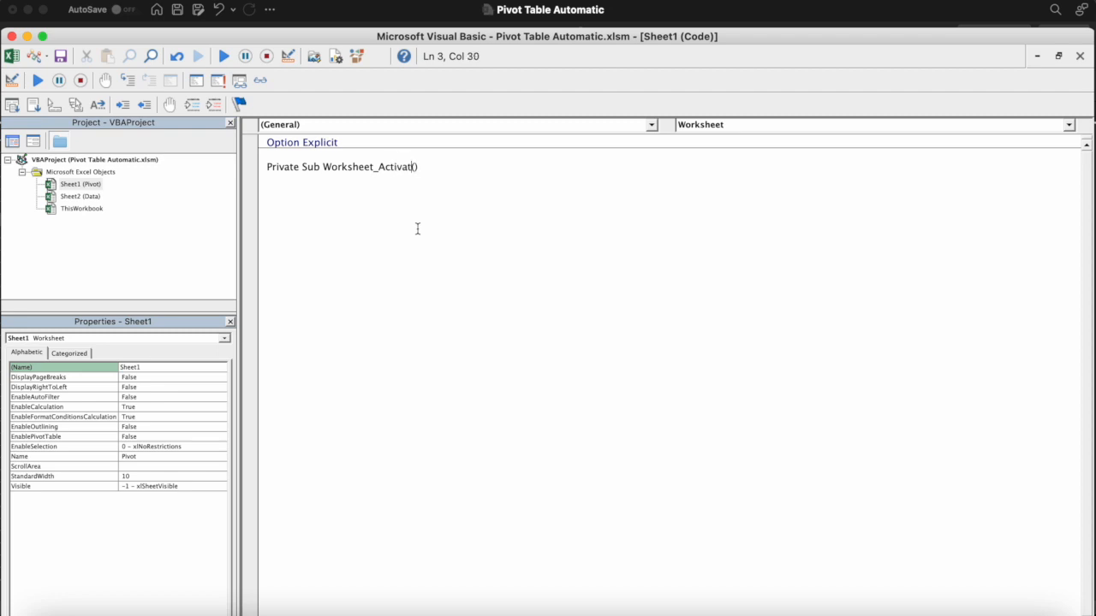
{"action": "key", "text": "Return"}
Inside the procedure, begin the line Worksheets("Pivot").PivotTables("
{"action": "key", "text": "Down"}
{"action": "key", "text": "Down"}
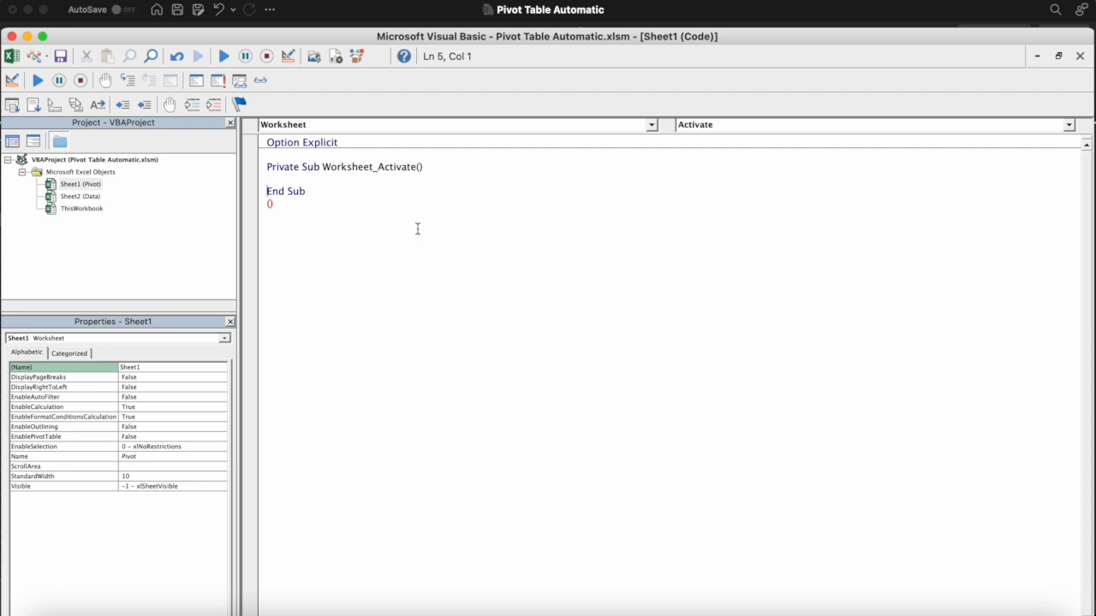
{"action": "key", "text": "Up"}
{"action": "key", "text": "Up"}
{"action": "key", "text": "Return"}
{"action": "type", "text": "Worksheet"}
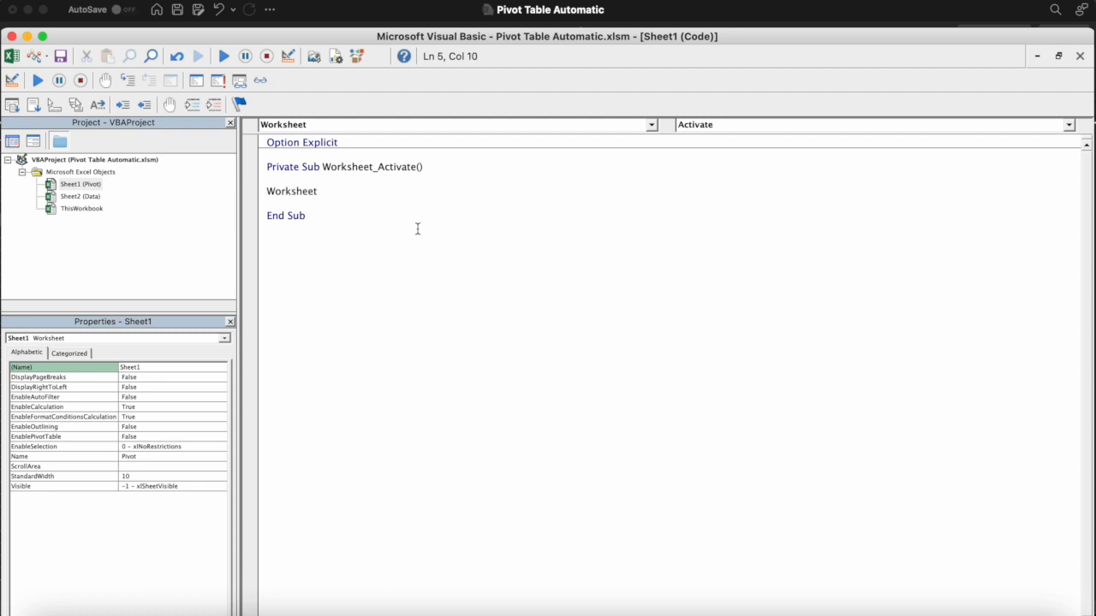
{"action": "type", "text": "s("}
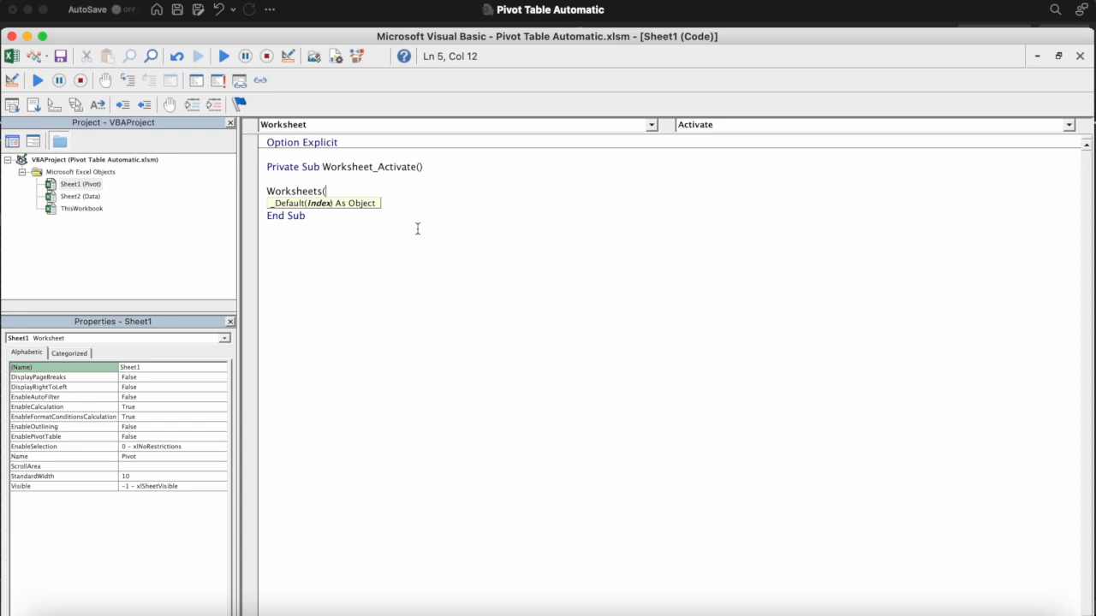
{"action": "type", "text": "\"Pivot\")"}
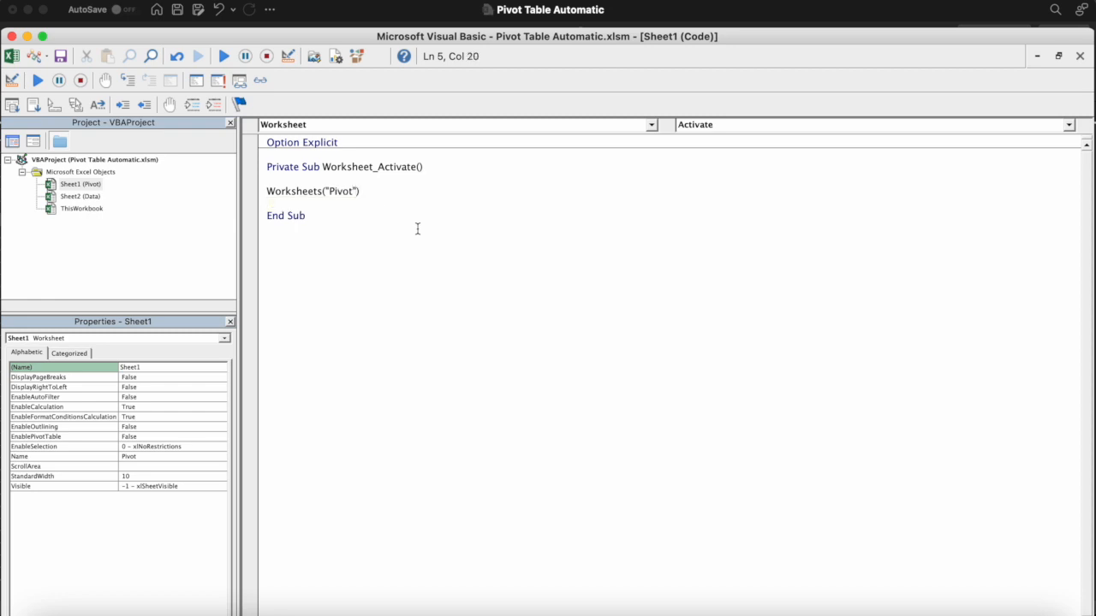
{"action": "type", "text": ".PivotTables"}
{"action": "type", "text": "(\""}
{"action": "left_click", "coordinate": [421, 16]}
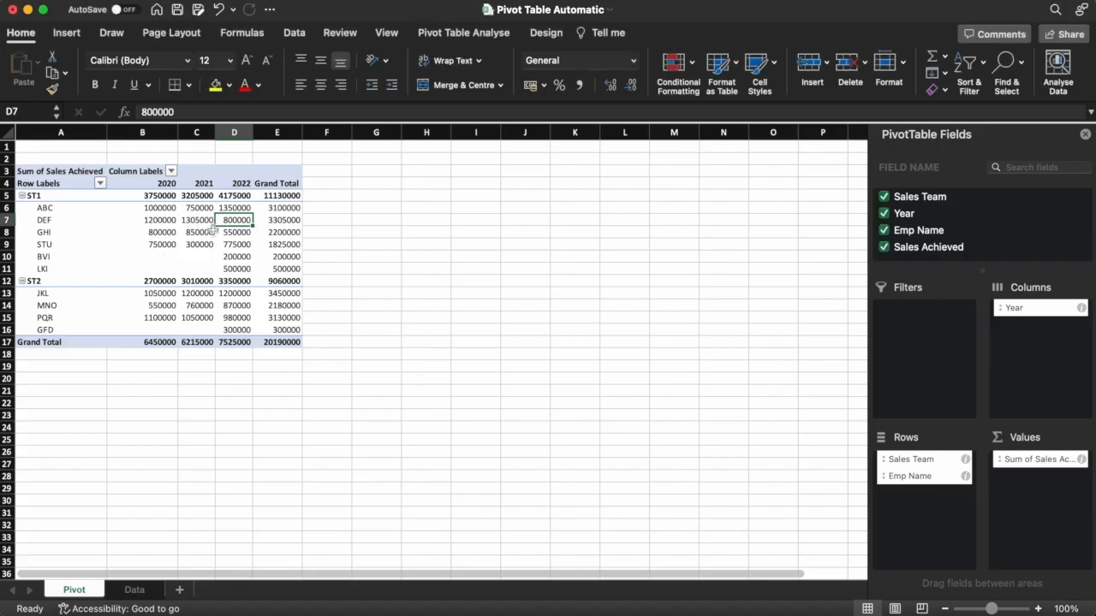
{"action": "left_click", "coordinate": [535, 33]}
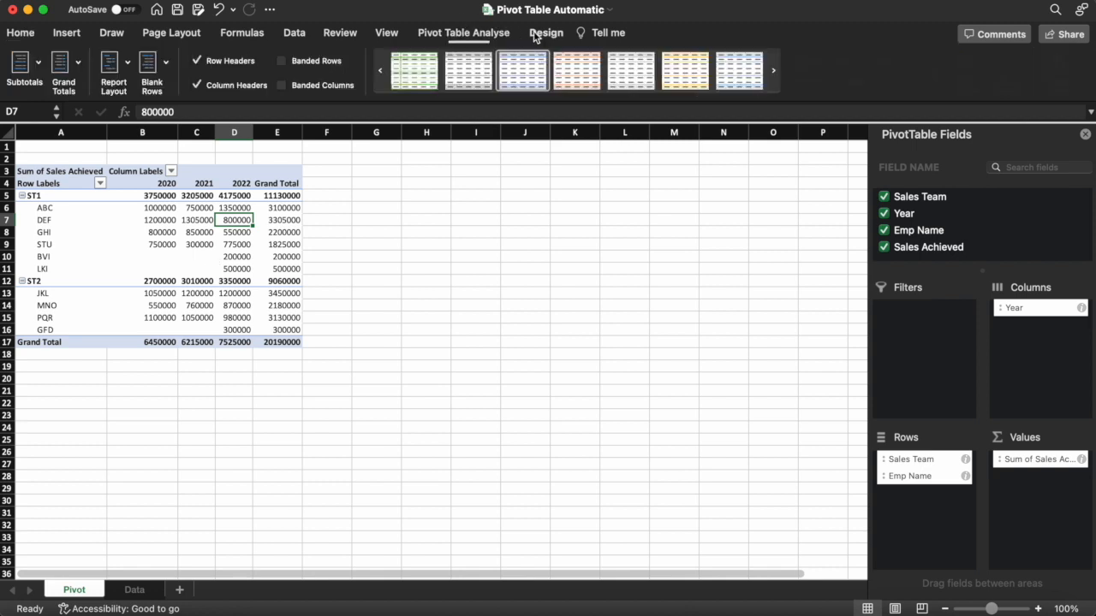
{"action": "left_click", "coordinate": [485, 36]}
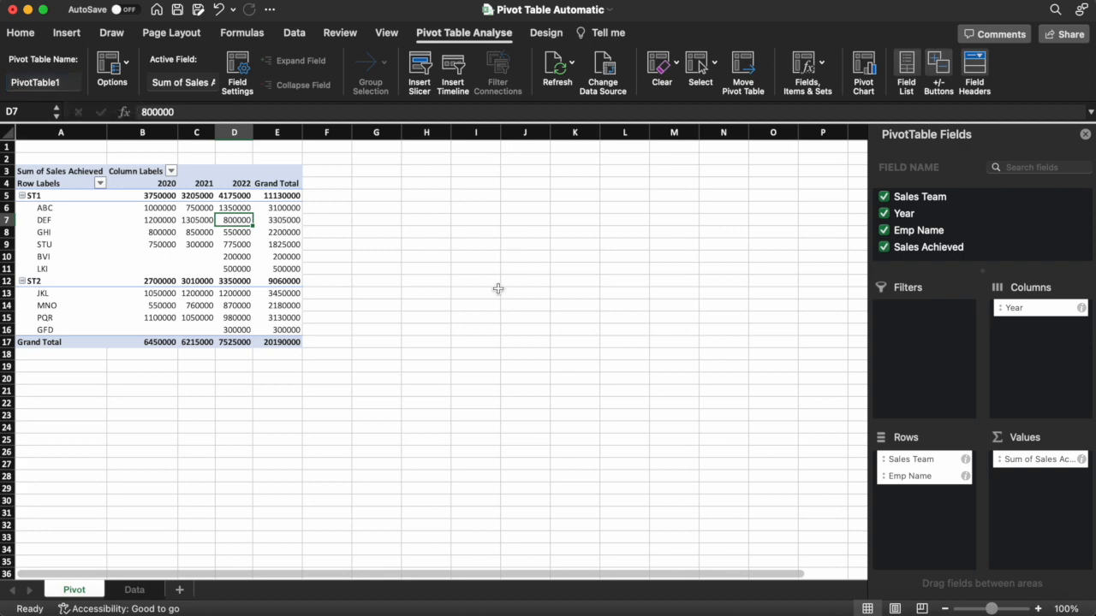
{"action": "key", "text": "ctrl+Up"}
{"action": "left_click", "coordinate": [443, 210]}
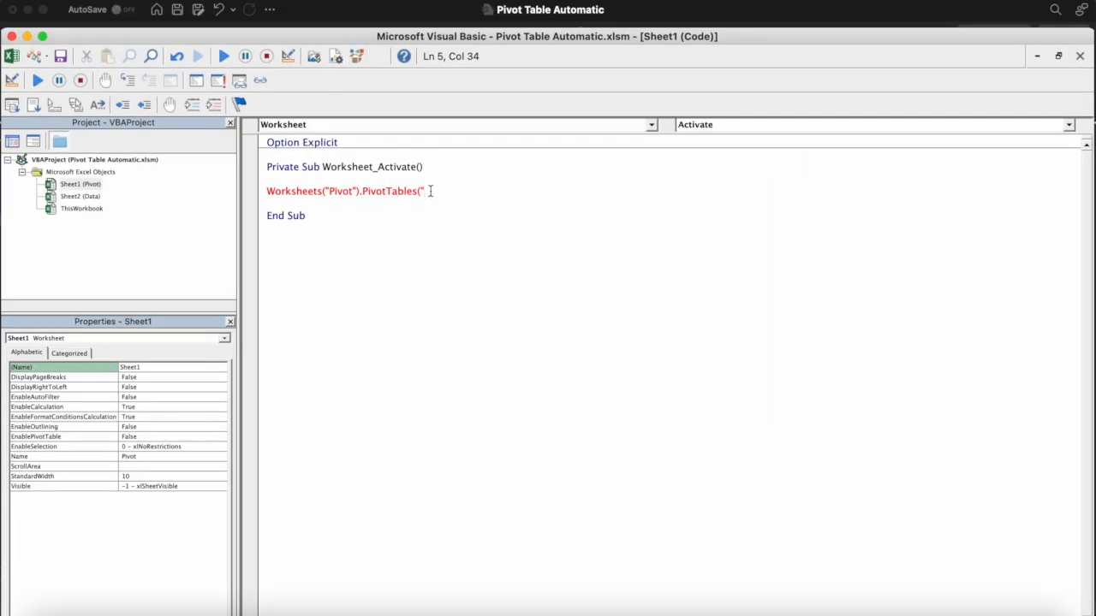
Complete the statement with PivotTable1").RefreshTable and start a new line
{"action": "type", "text": "PivotTable1"}
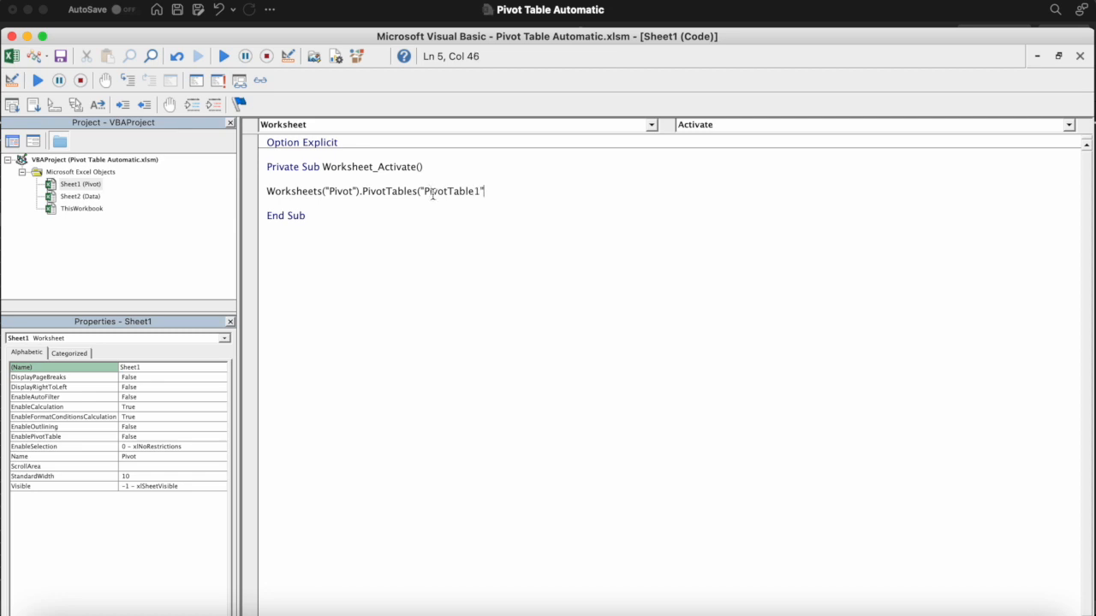
{"action": "type", "text": "\").RefreshTable"}
{"action": "key", "text": "Return"}
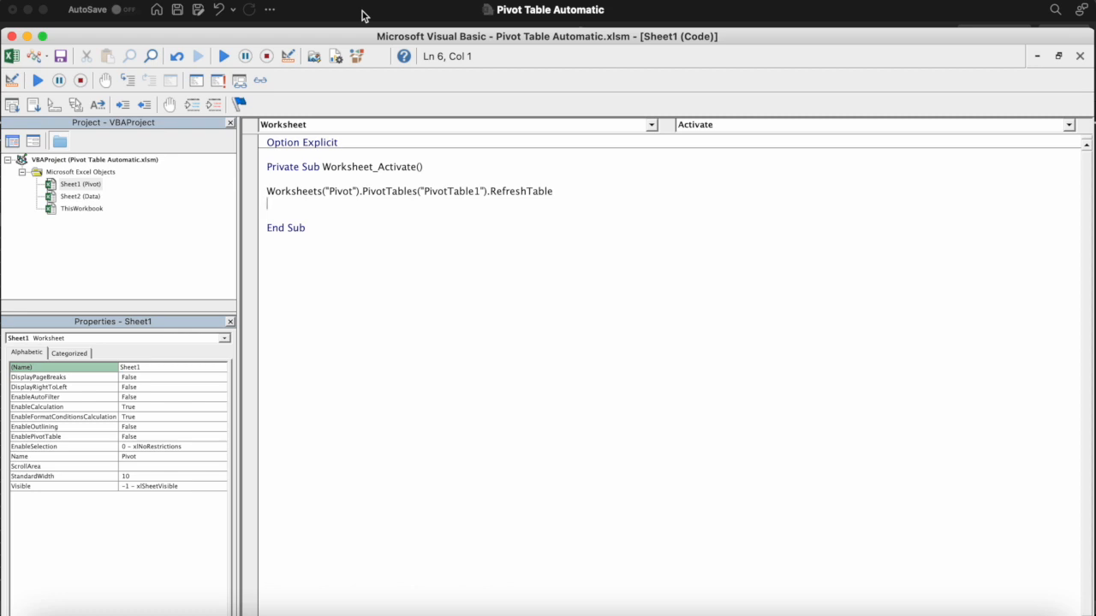
Close the code window and VBA editor, then select cell A26 on the Data sheet
{"action": "left_click", "coordinate": [1084, 60]}
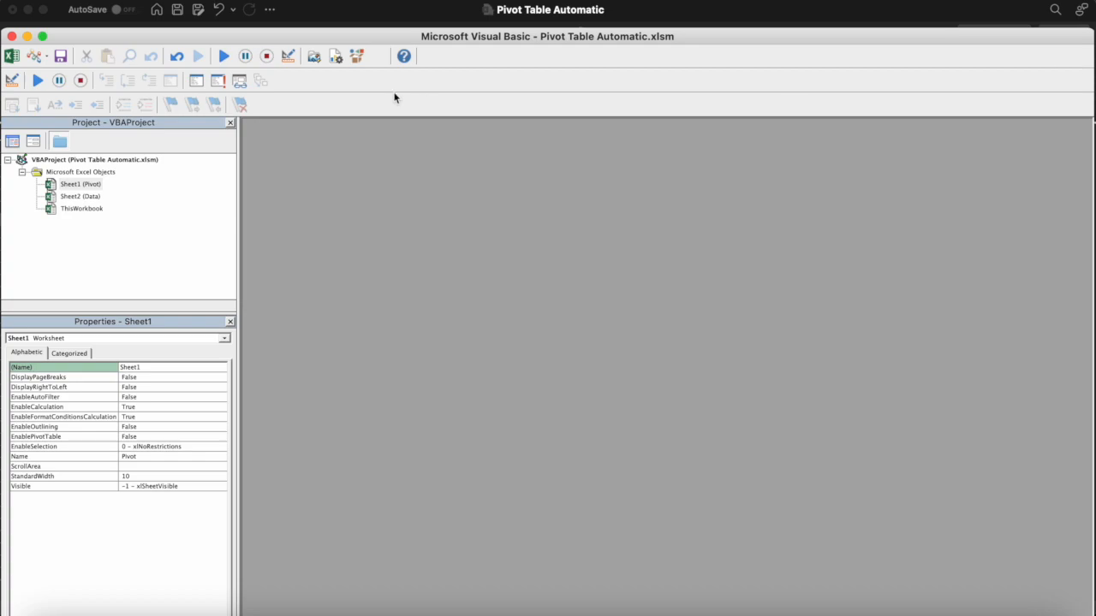
{"action": "left_click", "coordinate": [11, 36]}
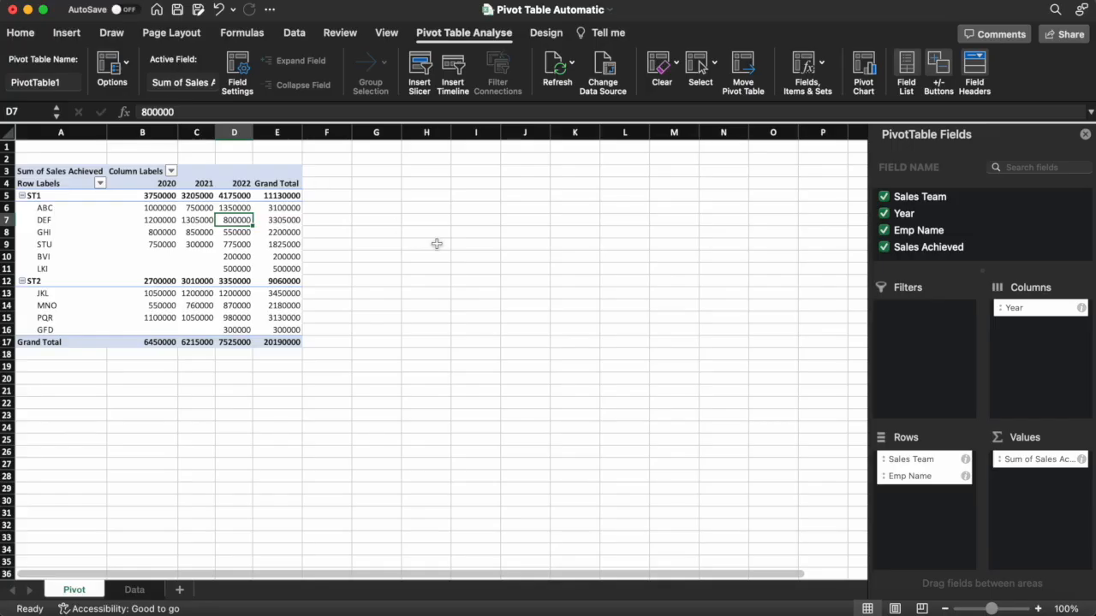
{"action": "left_click", "coordinate": [134, 590]}
{"action": "left_click", "coordinate": [37, 449]}
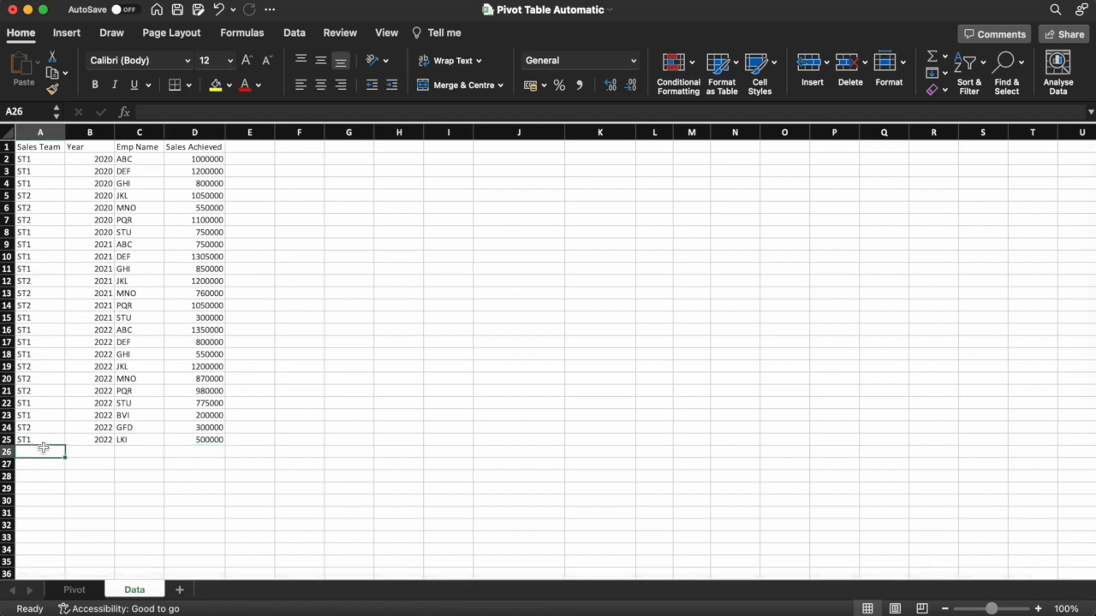
Enter row 26: ST2, 2022, YUI, 100000
{"action": "type", "text": "ST2"}
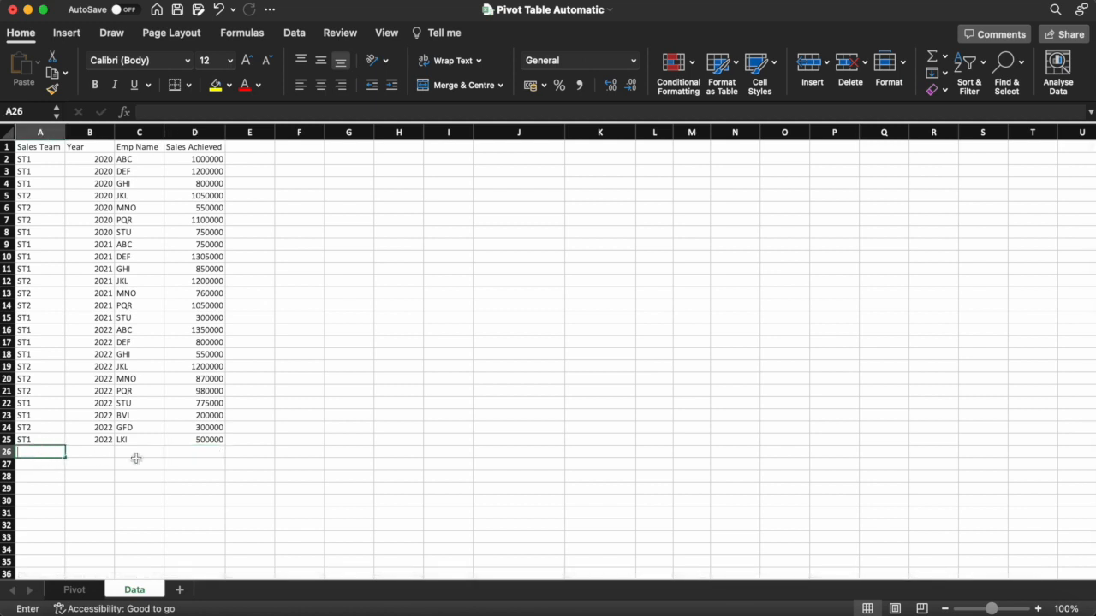
{"action": "type", "text": "\\"}
{"action": "key", "text": "BackSpace"}
{"action": "key", "text": "Return"}
{"action": "key", "text": "Up"}
{"action": "key", "text": "Right"}
{"action": "type", "text": "2022"}
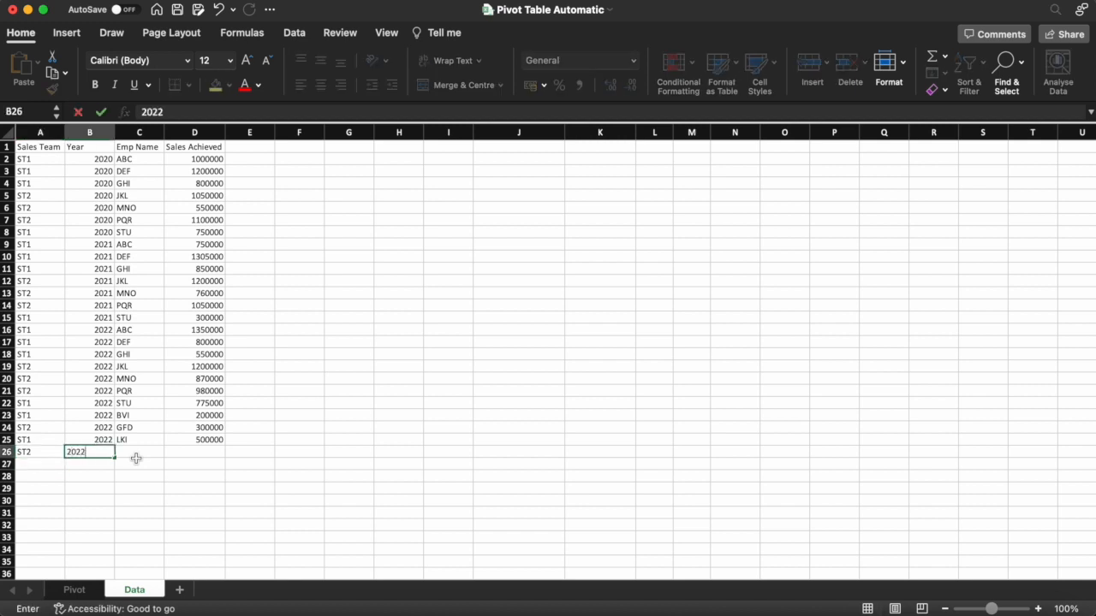
{"action": "key", "text": "Return"}
{"action": "key", "text": "Up"}
{"action": "key", "text": "Right"}
{"action": "type", "text": "Y"}
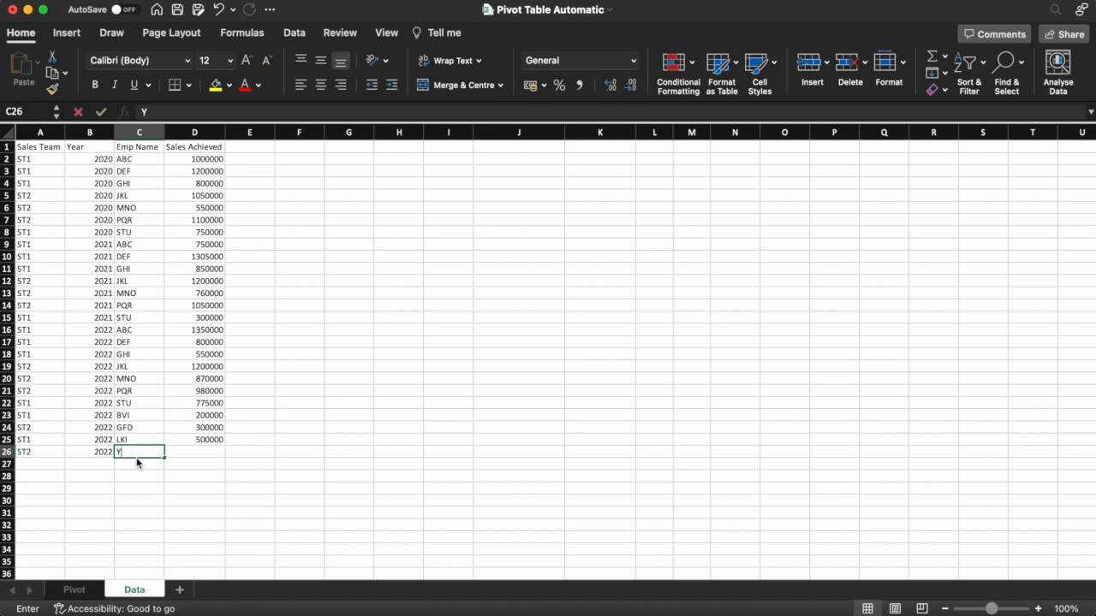
{"action": "type", "text": "UI"}
{"action": "key", "text": "Return"}
{"action": "key", "text": "Up"}
{"action": "key", "text": "Right"}
{"action": "type", "text": "100000"}
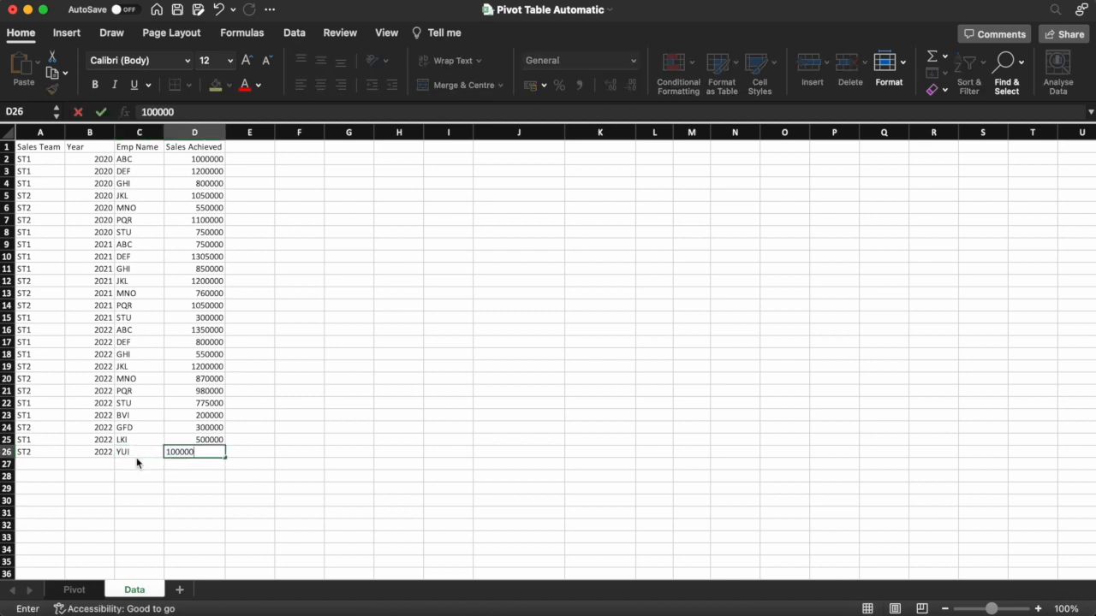
{"action": "key", "text": "Return"}
Enter row 27: ST1, 2022, DSE, 400000, then view the Pivot sheet
{"action": "key", "text": "Left"}
{"action": "key", "text": "Left"}
{"action": "key", "text": "Left"}
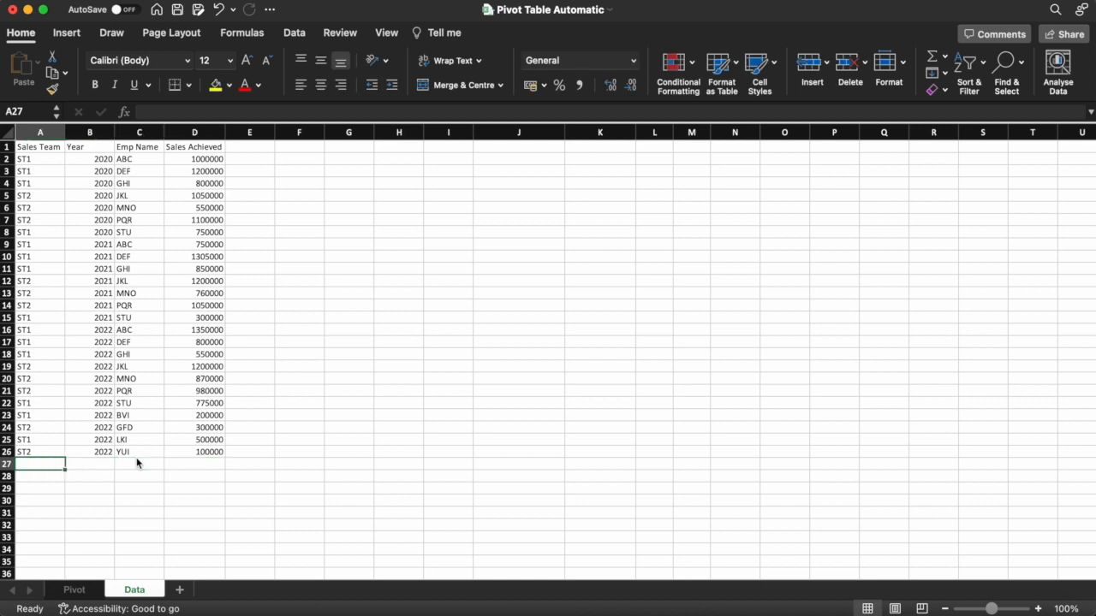
{"action": "type", "text": "STY"}
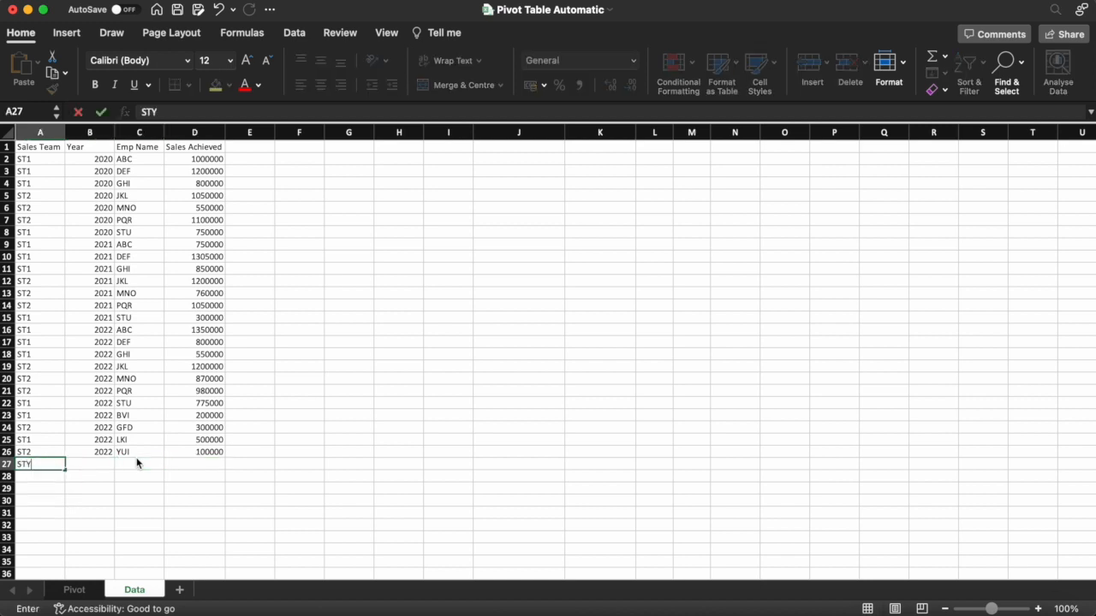
{"action": "key", "text": "BackSpace"}
{"action": "type", "text": "1"}
{"action": "key", "text": "Return"}
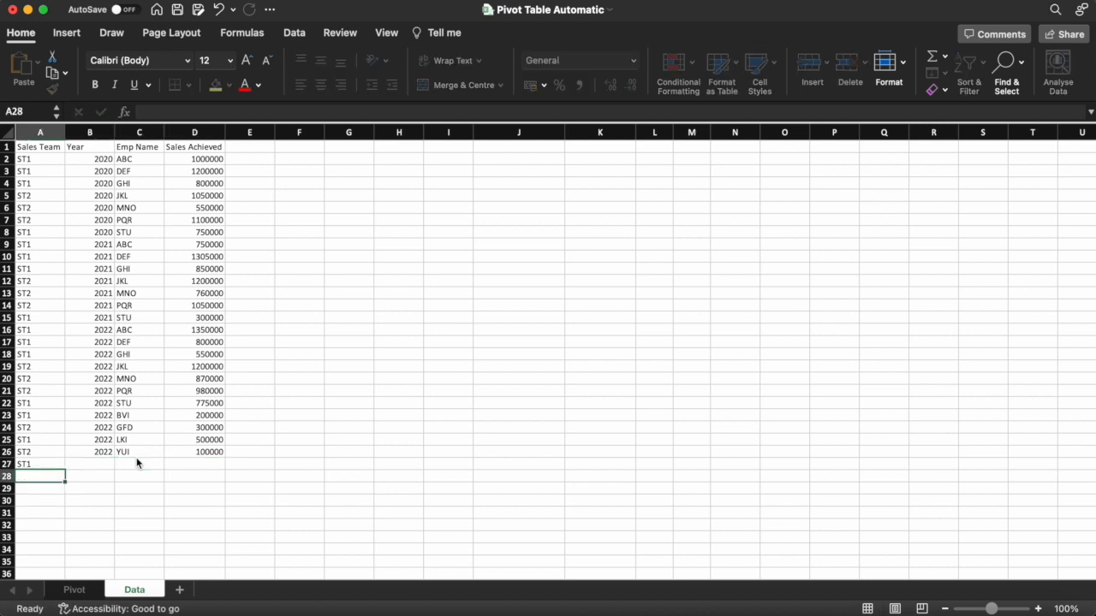
{"action": "key", "text": "Up"}
{"action": "key", "text": "Right"}
{"action": "type", "text": "2022"}
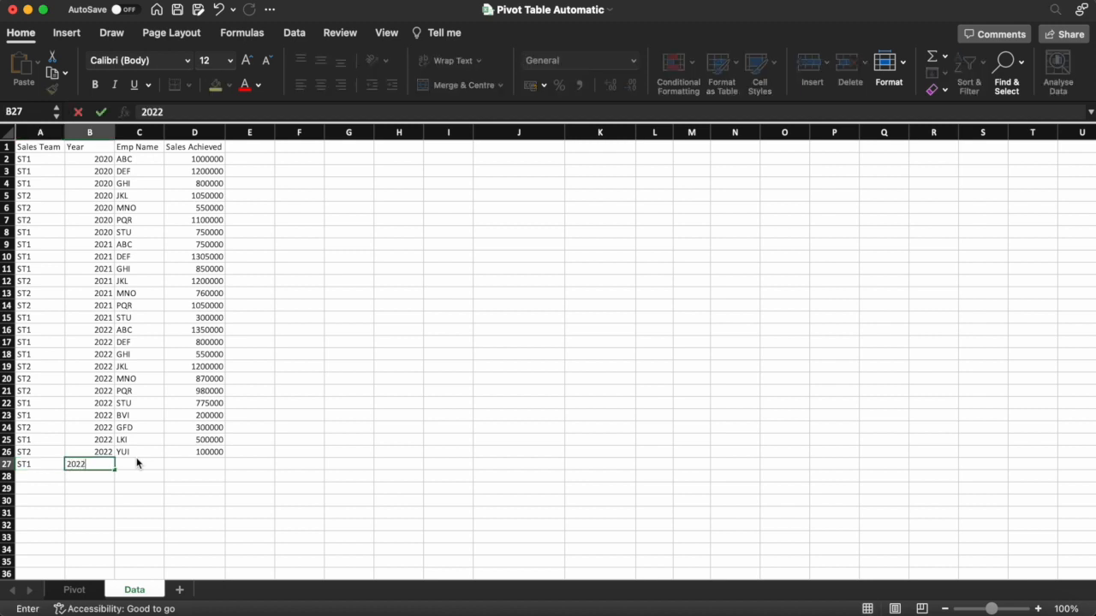
{"action": "key", "text": "Tab"}
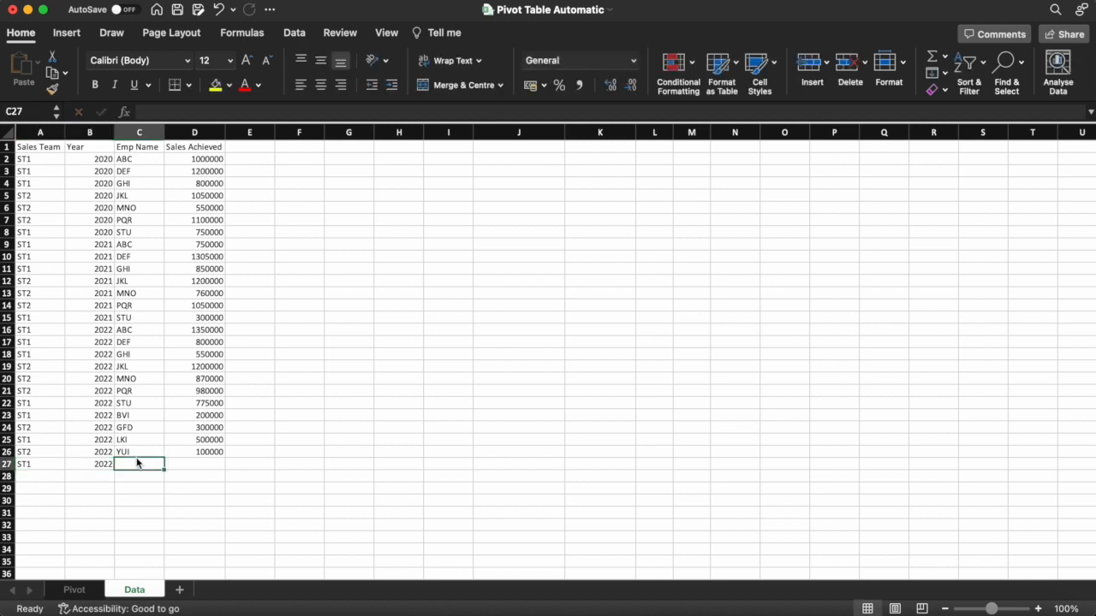
{"action": "type", "text": "DSE"}
{"action": "key", "text": "Tab"}
{"action": "type", "text": "400000"}
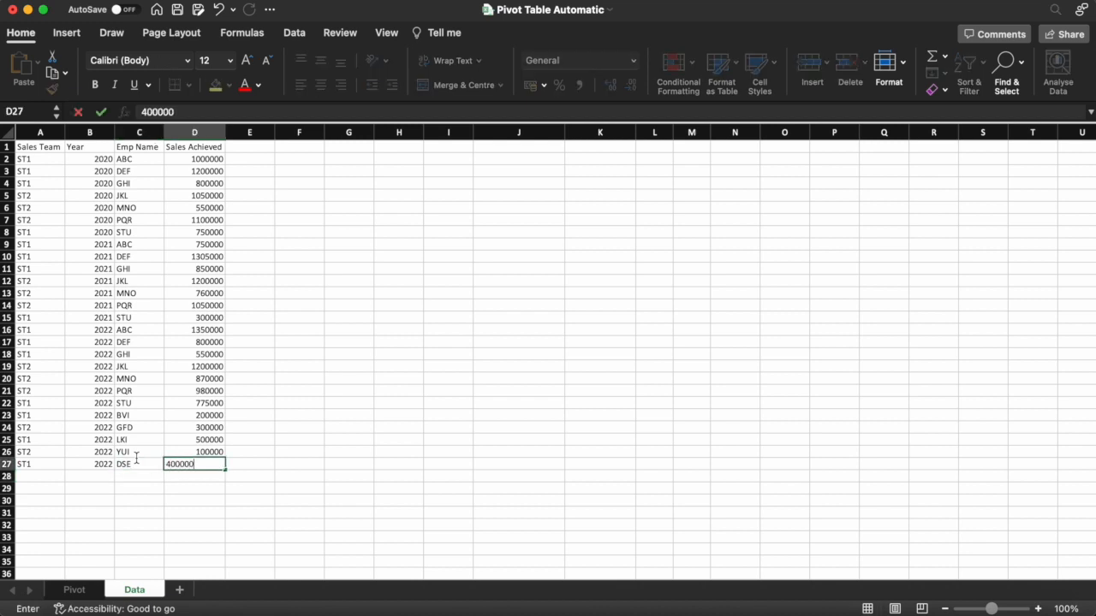
{"action": "key", "text": "Return"}
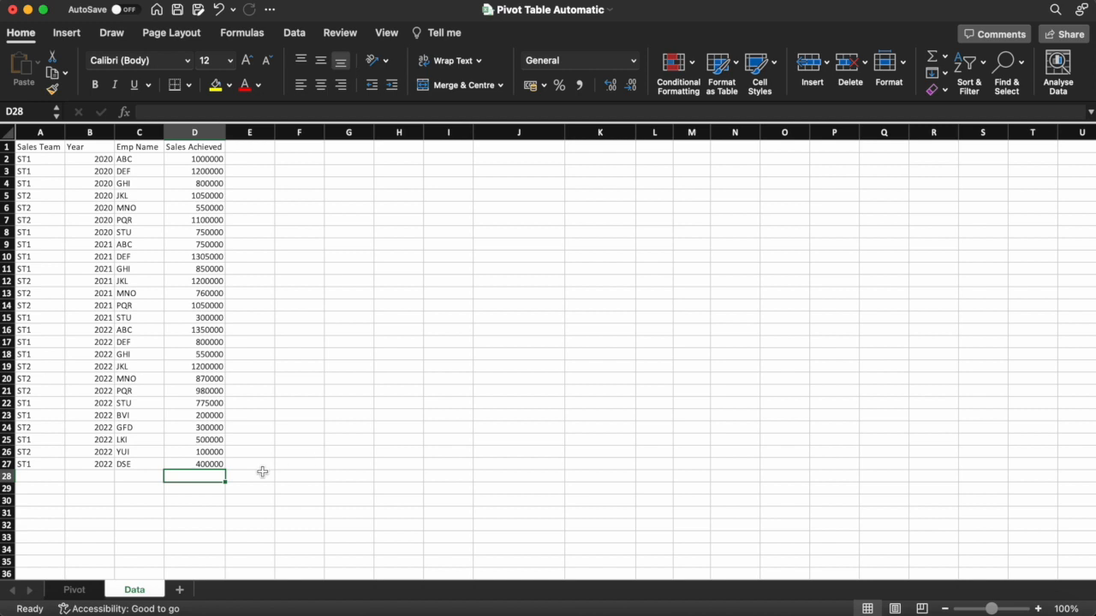
{"action": "left_click", "coordinate": [75, 590]}
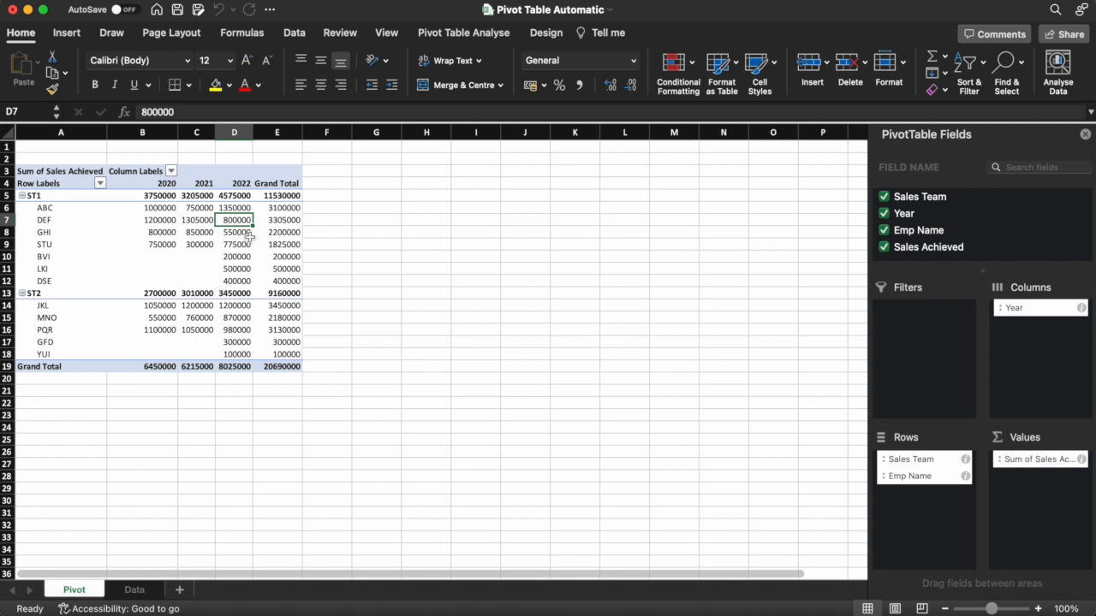
Compare the Data and Pivot sheets, ending on Data with cell A26 selected
{"action": "left_click", "coordinate": [132, 590]}
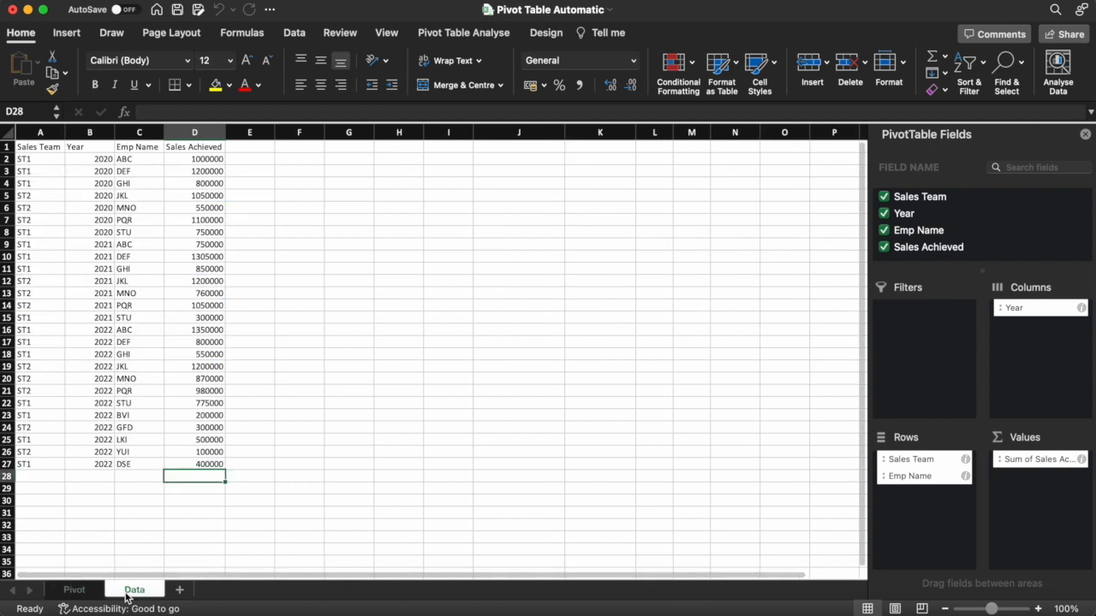
{"action": "left_click", "coordinate": [73, 590]}
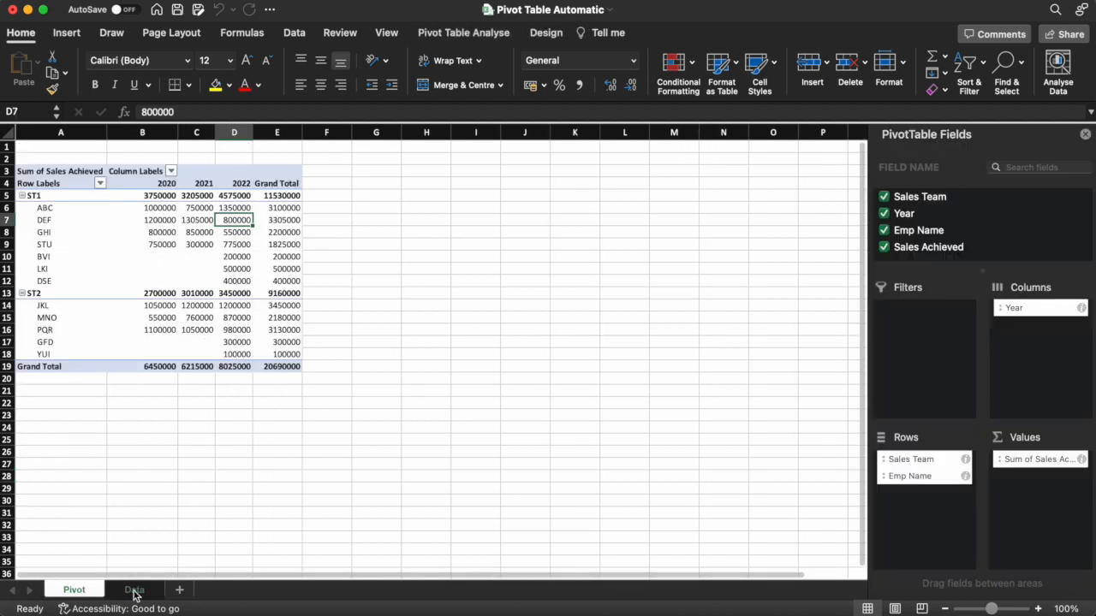
{"action": "left_click", "coordinate": [134, 591]}
{"action": "left_click", "coordinate": [44, 452]}
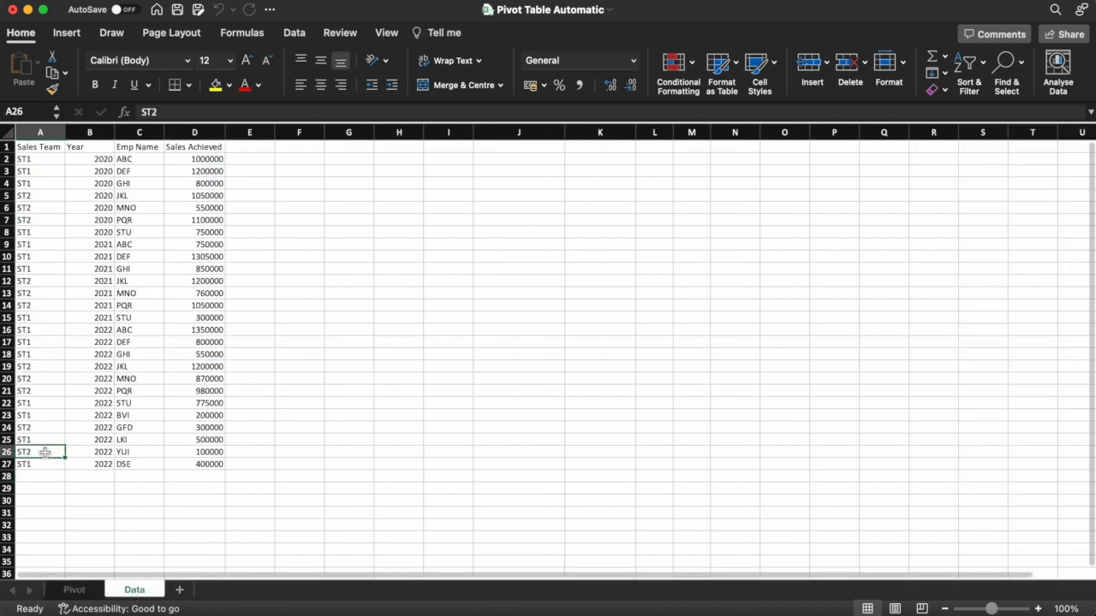
Clear the test rows A26:D27 on Data and return to the Pivot sheet
{"action": "key", "text": "shift+Down"}
{"action": "key", "text": "shift+Right"}
{"action": "key", "text": "shift+Right"}
{"action": "key", "text": "shift+Right"}
{"action": "key", "text": "Delete"}
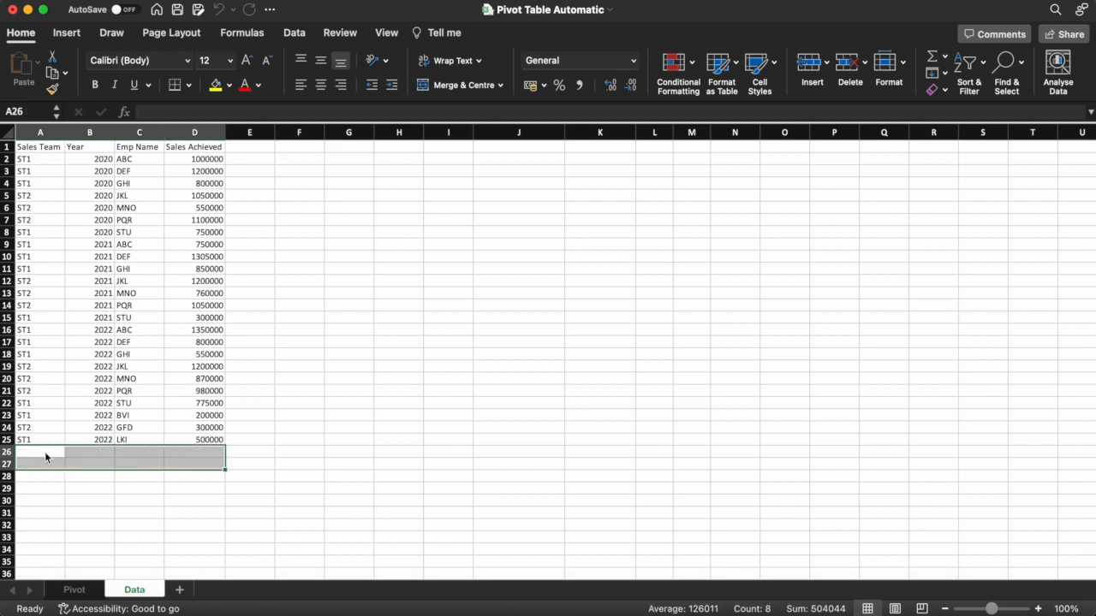
{"action": "left_click", "coordinate": [46, 488]}
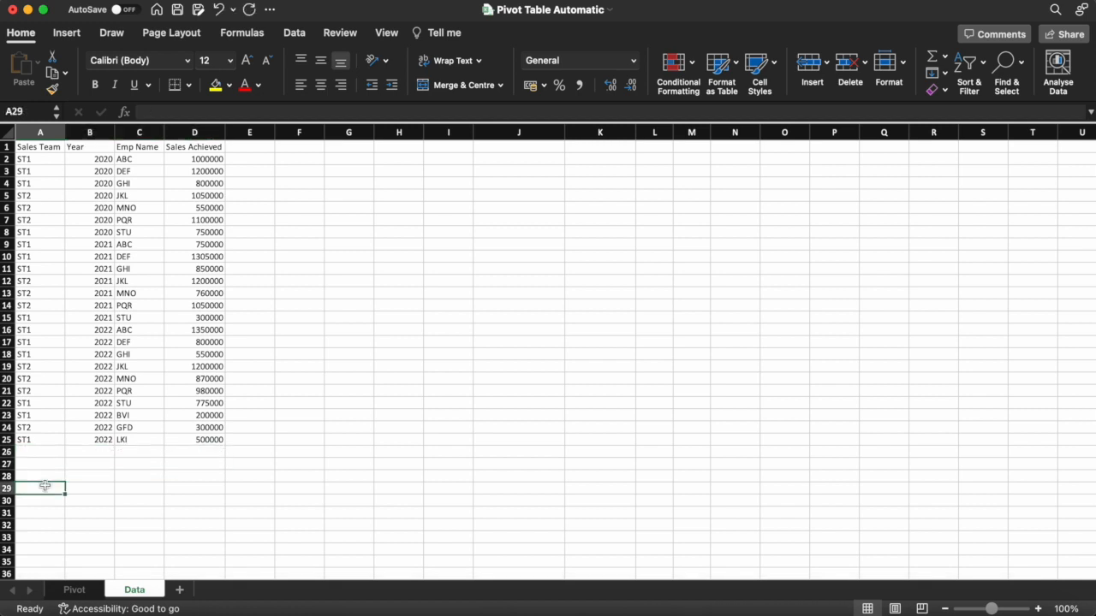
{"action": "left_click", "coordinate": [75, 590]}
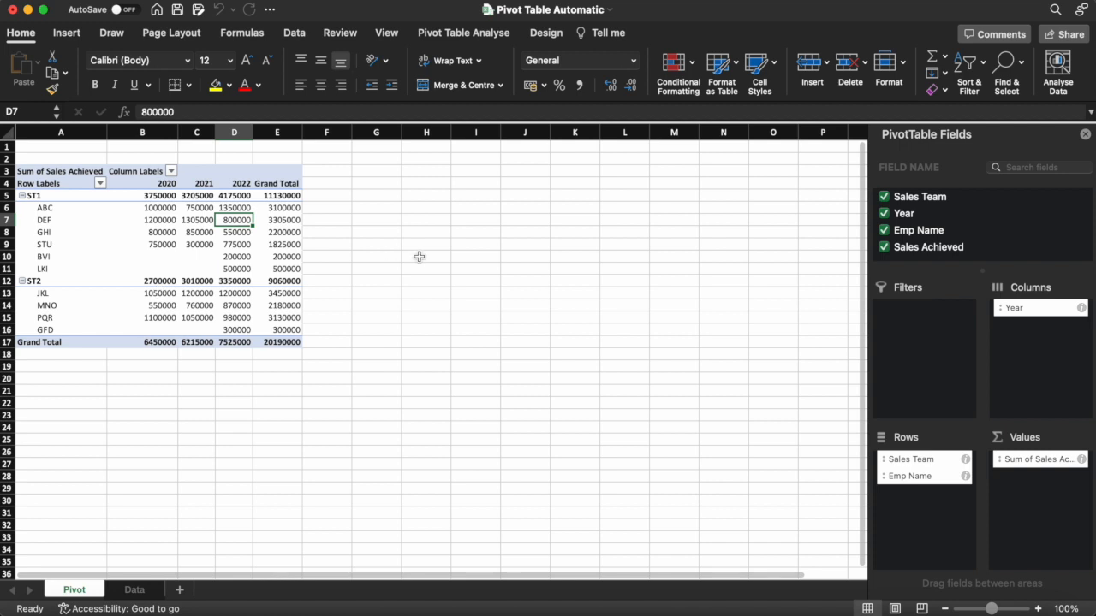